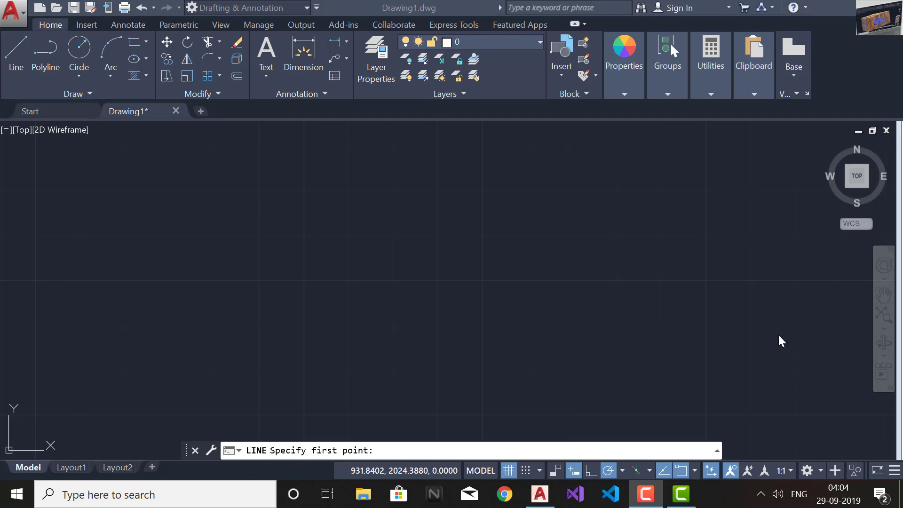
- Draw a horizontal line joined to a slanted line, meeting at a sharp upper-left corner
{"action": "left_click", "coordinate": [17, 55]}
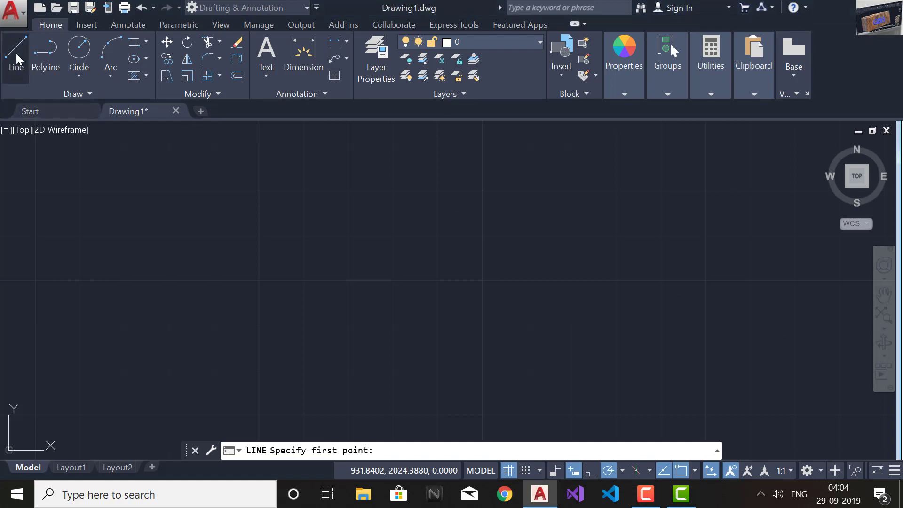
{"action": "left_click", "coordinate": [149, 206]}
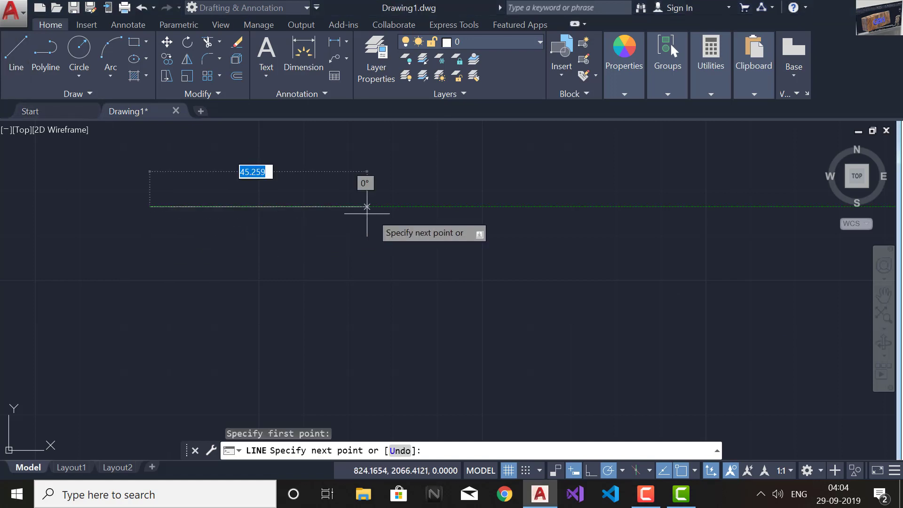
{"action": "left_click", "coordinate": [327, 207]}
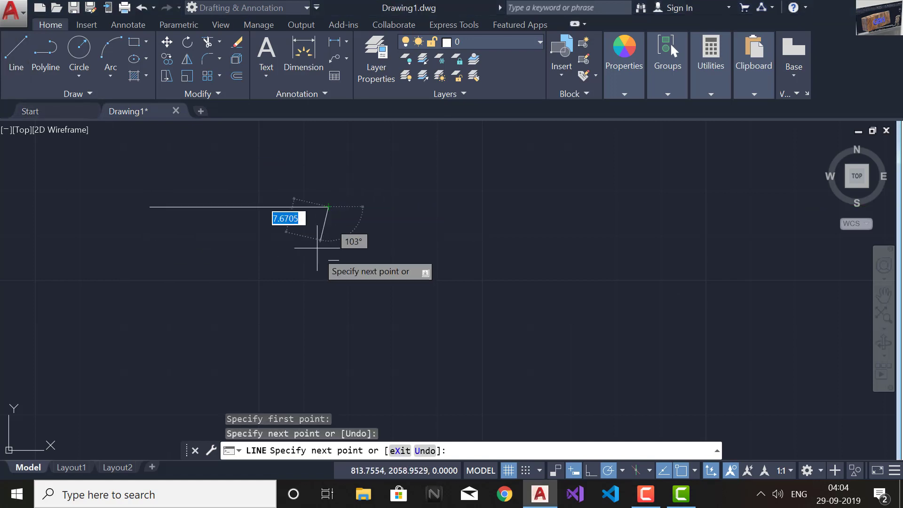
{"action": "left_click", "coordinate": [306, 330]}
{"action": "key", "text": "Escape"}
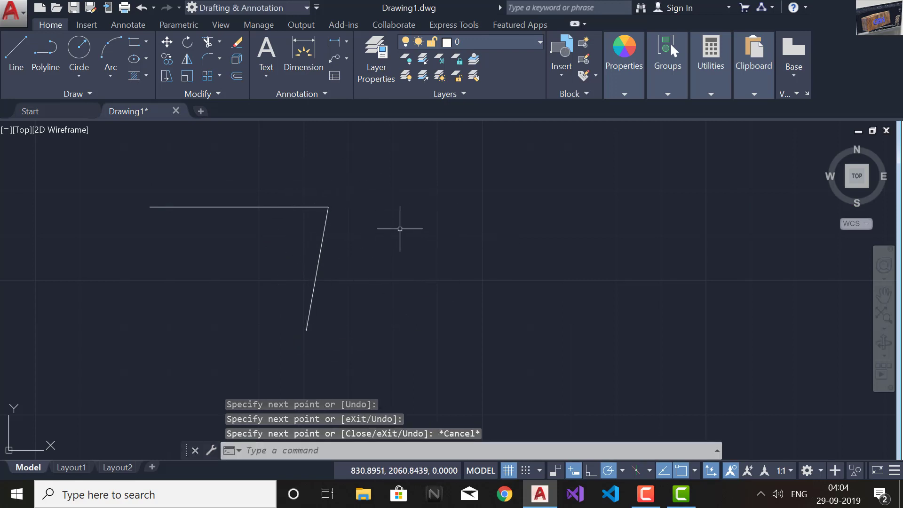
{"action": "left_click", "coordinate": [205, 58]}
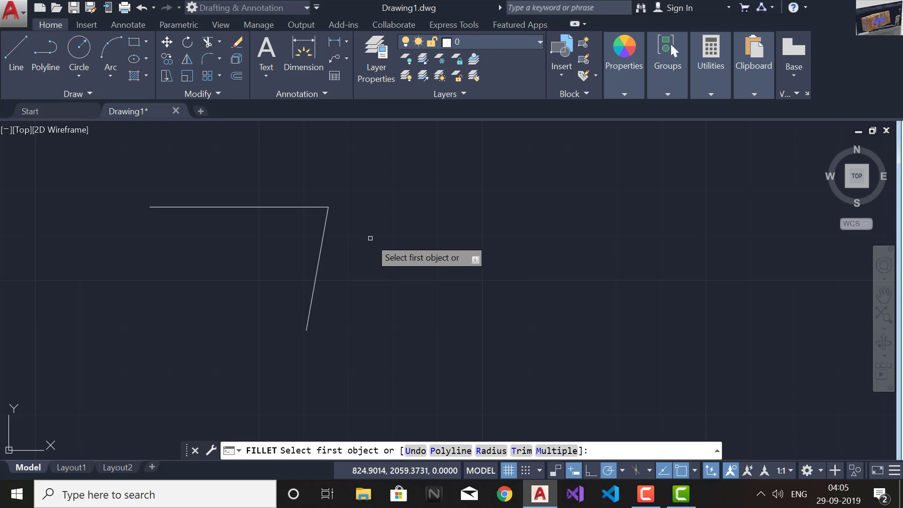
- Fillet the two lines at the default radius, then set the fillet radius to 1000
{"action": "left_click", "coordinate": [326, 207]}
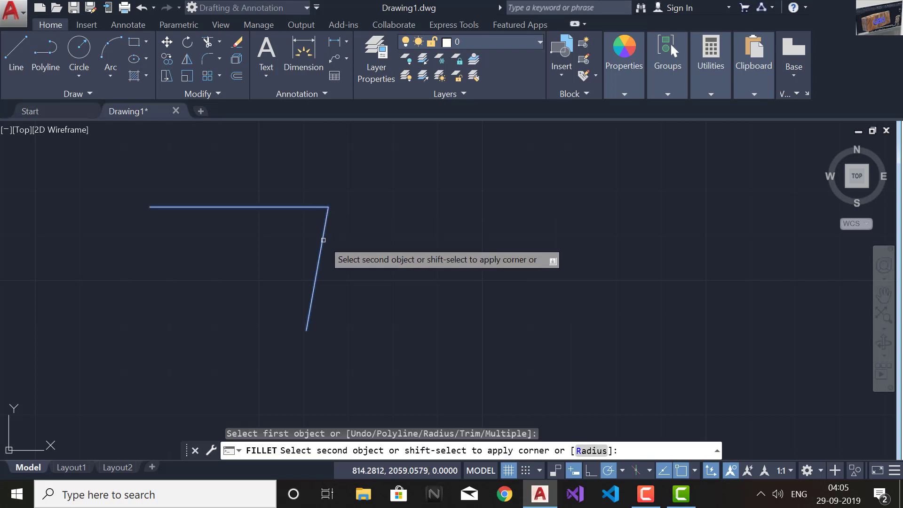
{"action": "left_click", "coordinate": [322, 241]}
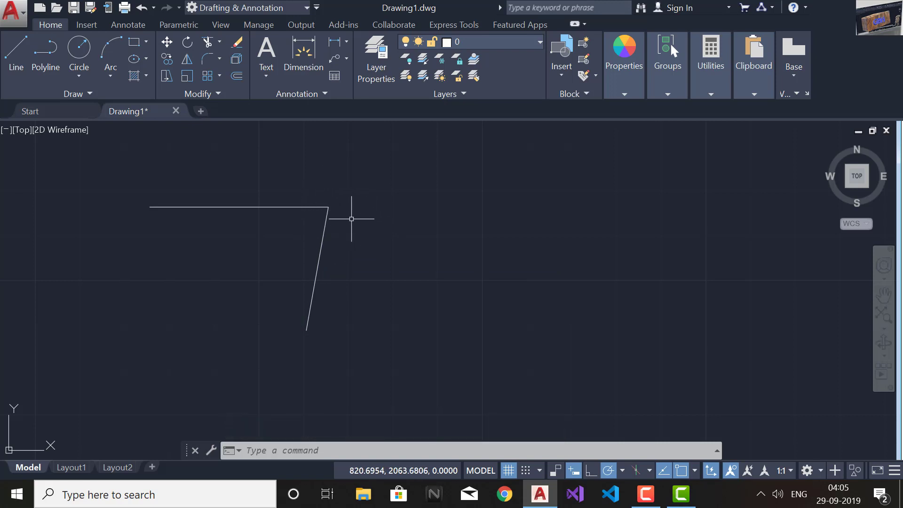
{"action": "left_click", "coordinate": [209, 57]}
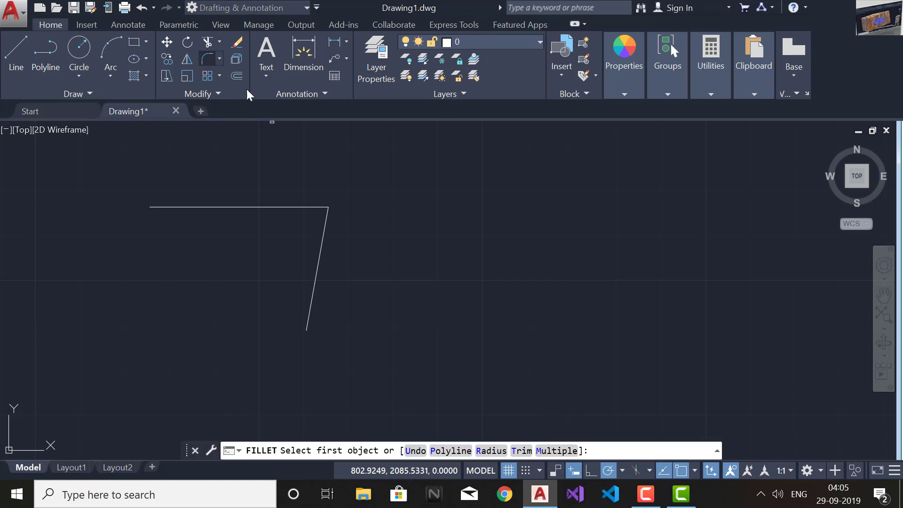
{"action": "left_click", "coordinate": [487, 452]}
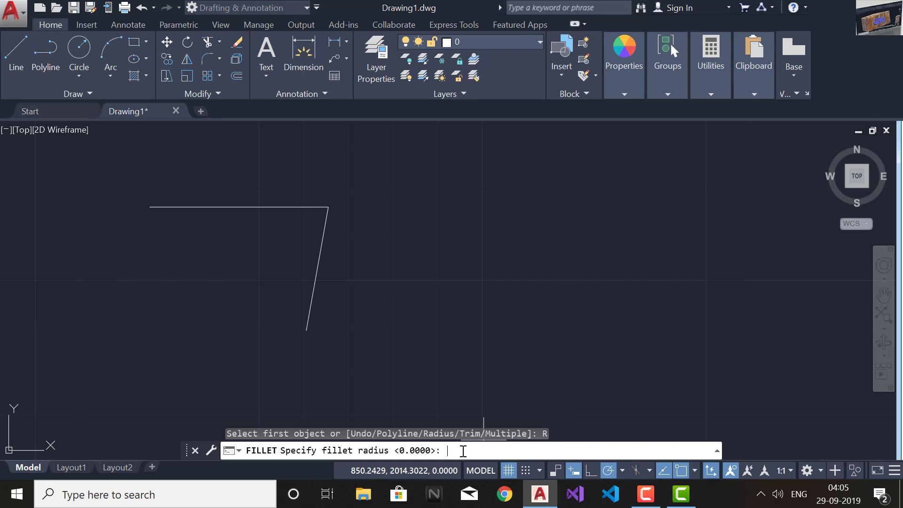
{"action": "type", "text": "1000"}
{"action": "key", "text": "Return"}
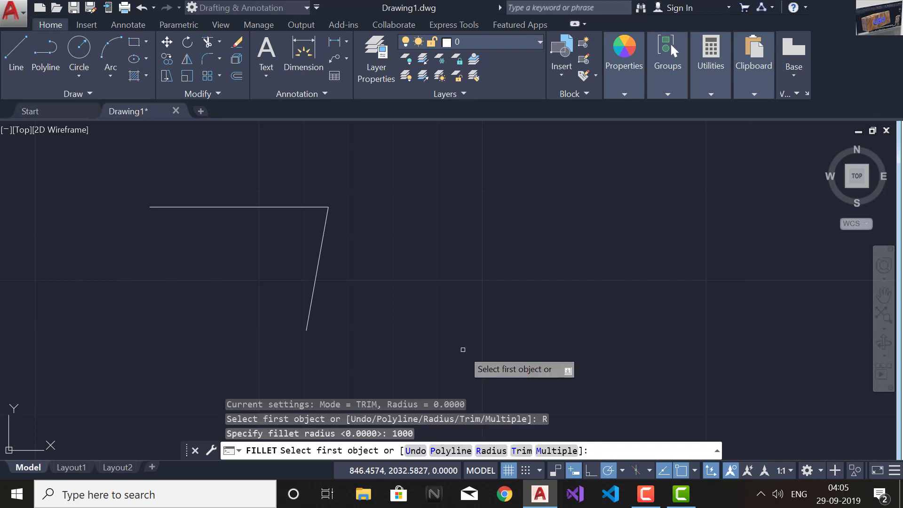
- Round the corner between the horizontal and slanted lines with a radius-10 fillet
{"action": "left_click", "coordinate": [305, 207]}
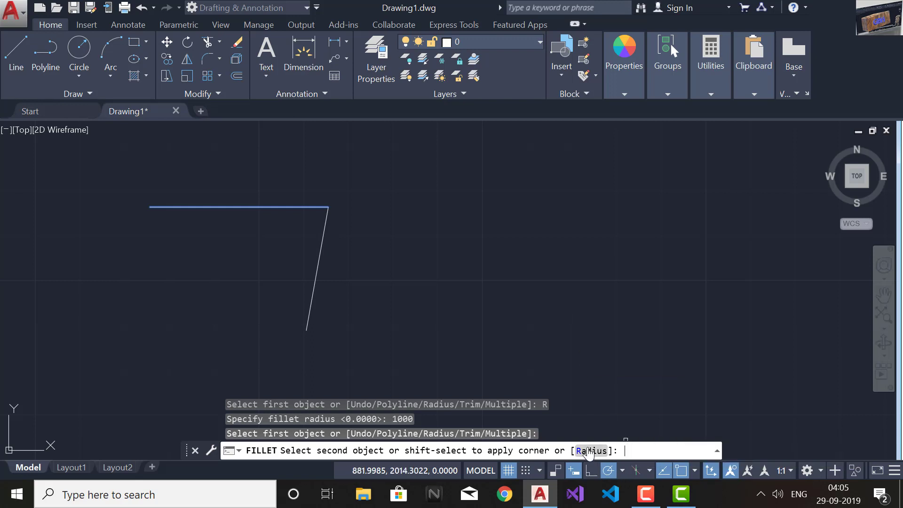
{"action": "left_click", "coordinate": [588, 451]}
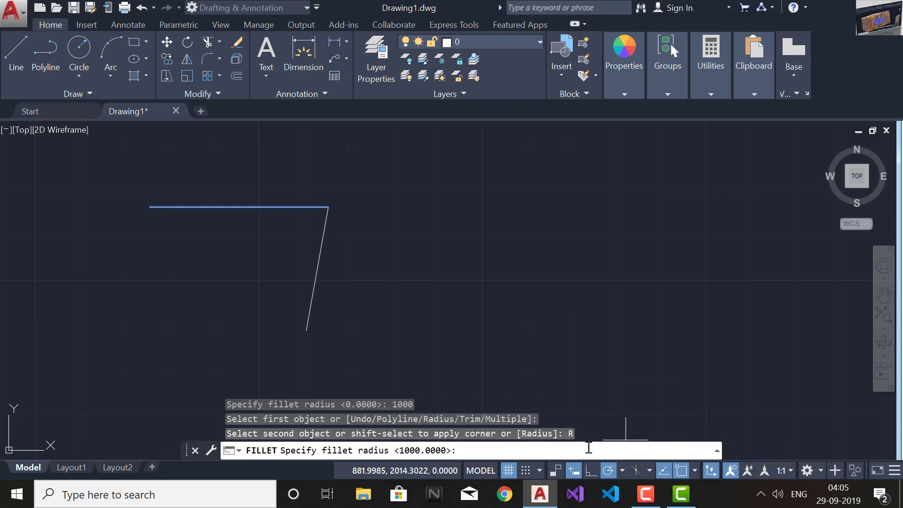
{"action": "type", "text": "10"}
{"action": "key", "text": "Return"}
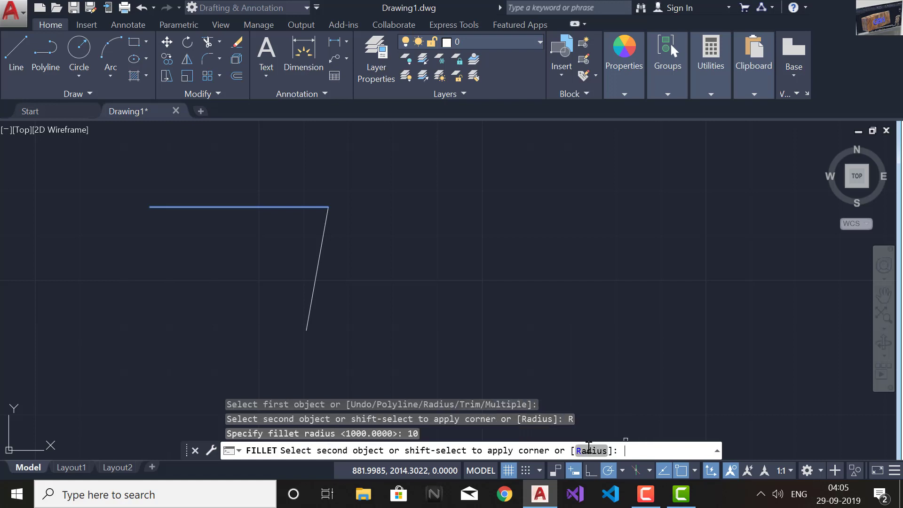
{"action": "left_click", "coordinate": [322, 235]}
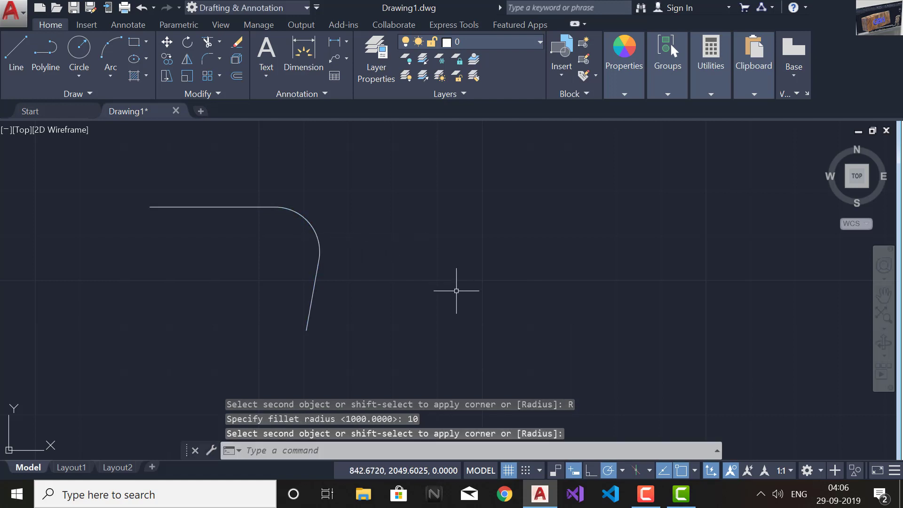
- Clear the drawing by selecting and deleting all the filleted lines
{"action": "left_click", "coordinate": [207, 55]}
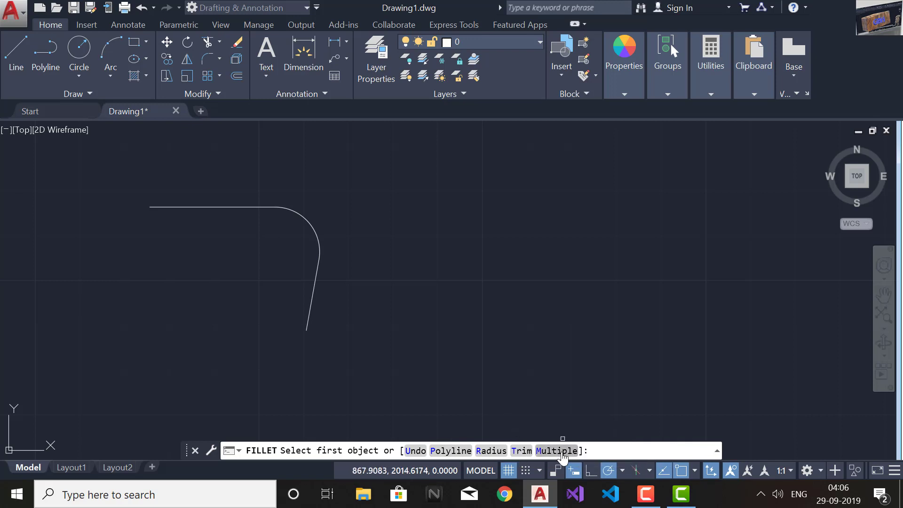
{"action": "key", "text": "Escape"}
{"action": "key", "text": "ctrl+a"}
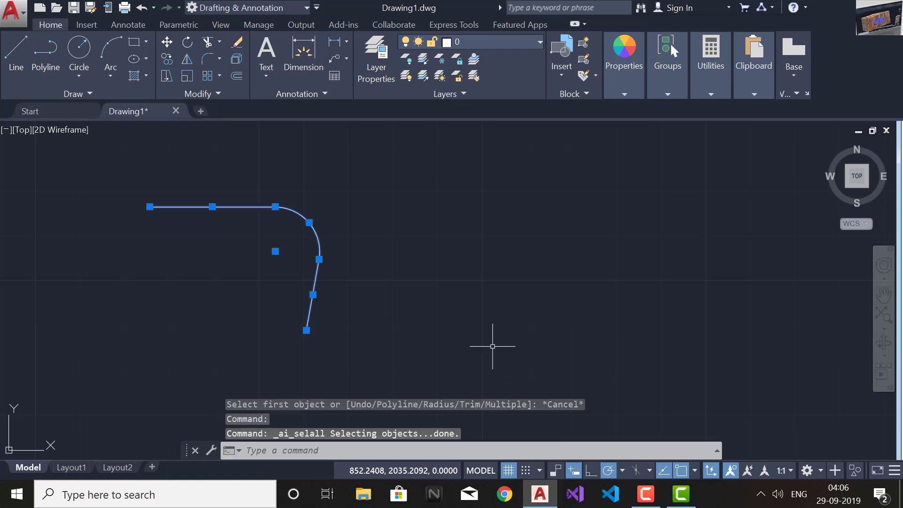
{"action": "key", "text": "Delete"}
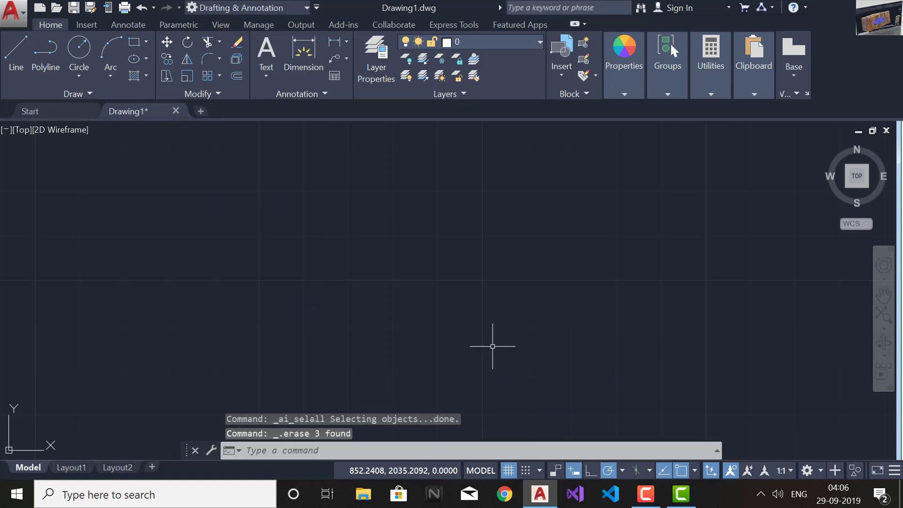
- Draw a small rectangle at left and a wider rectangle to its right
{"action": "left_click", "coordinate": [128, 42]}
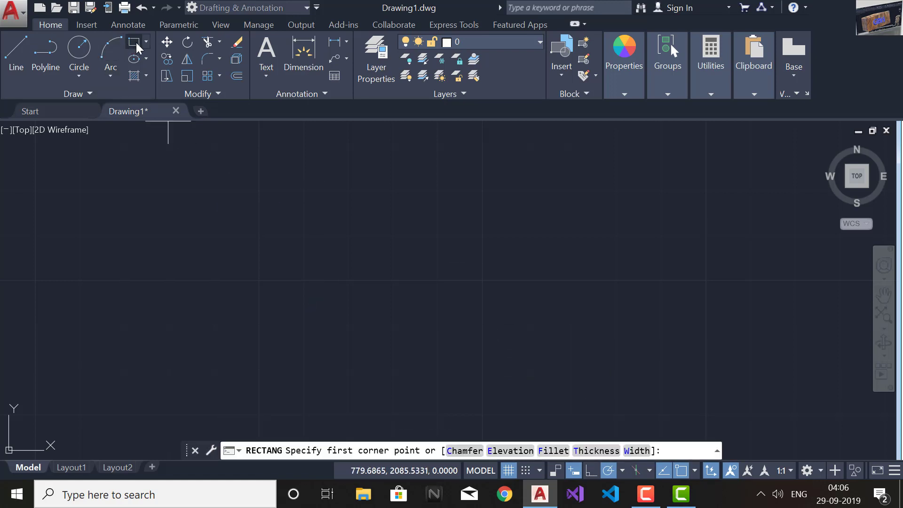
{"action": "left_click", "coordinate": [137, 47]}
{"action": "left_click", "coordinate": [139, 165]}
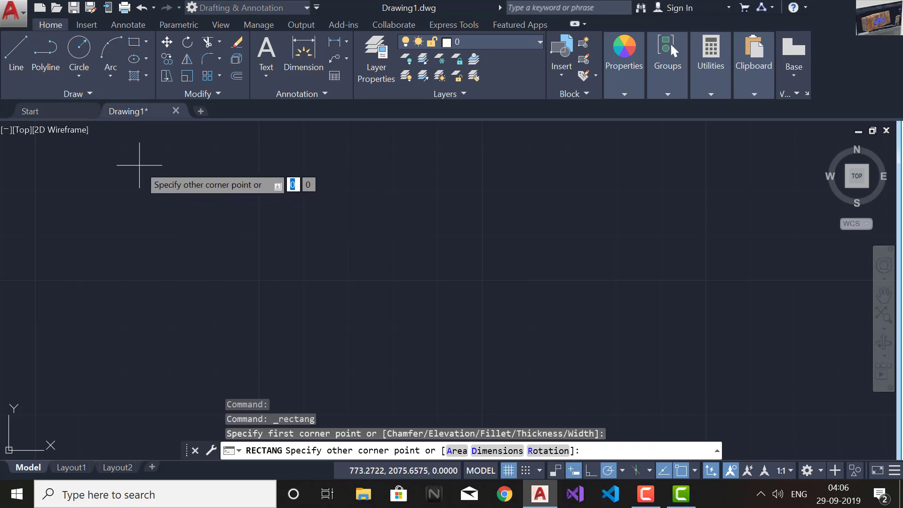
{"action": "left_click", "coordinate": [243, 250]}
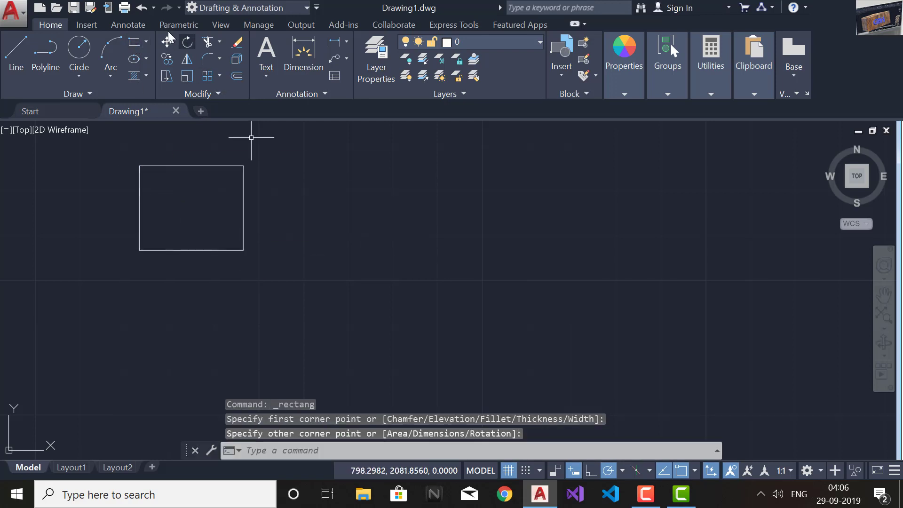
{"action": "key", "text": "Return"}
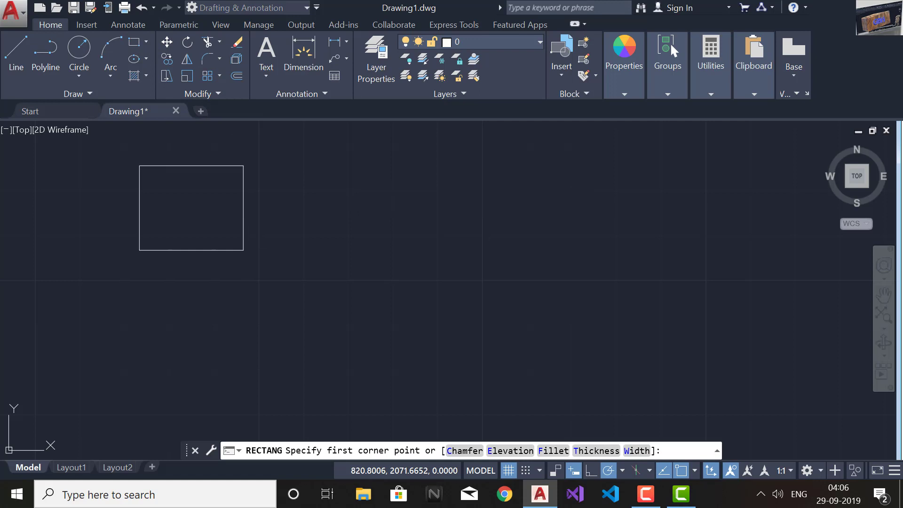
{"action": "left_click", "coordinate": [351, 184]}
{"action": "left_click", "coordinate": [547, 285]}
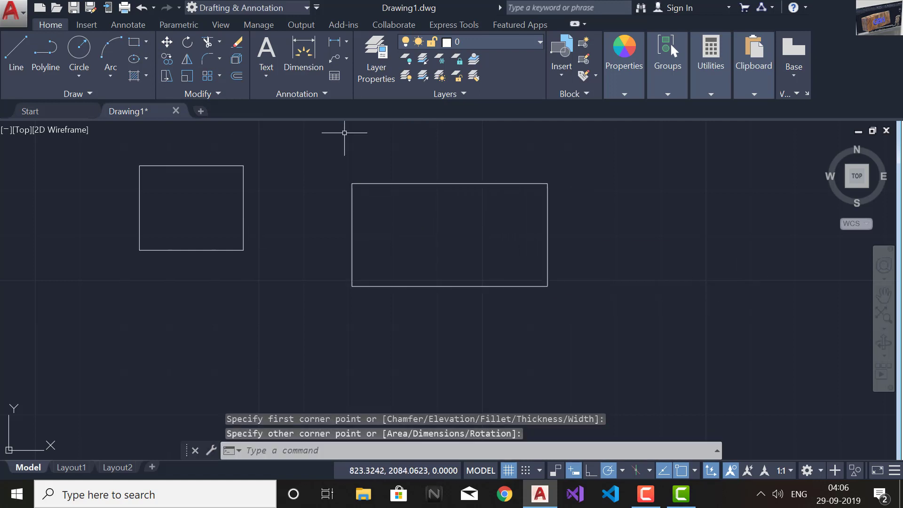
{"action": "left_click", "coordinate": [207, 58]}
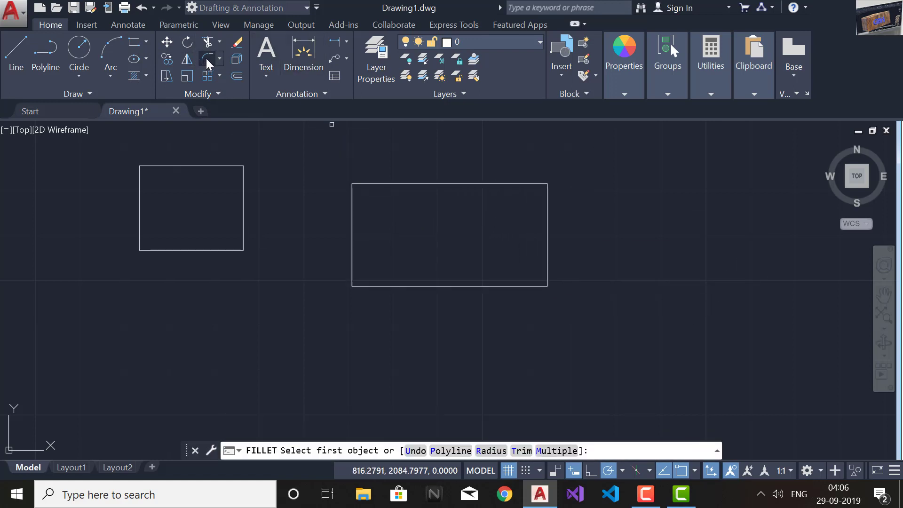
- Set fillet to No trim and fillet the left rectangle's top-right corner
{"action": "left_click", "coordinate": [521, 451]}
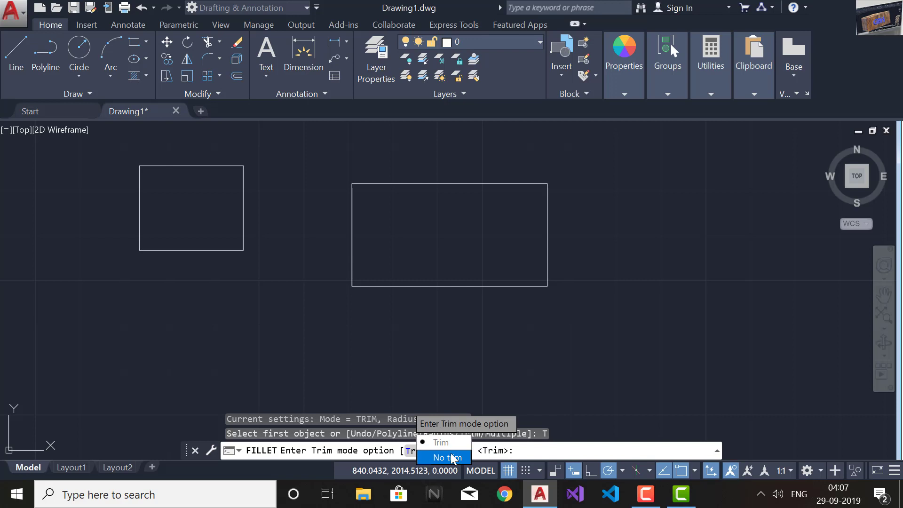
{"action": "left_click", "coordinate": [450, 456]}
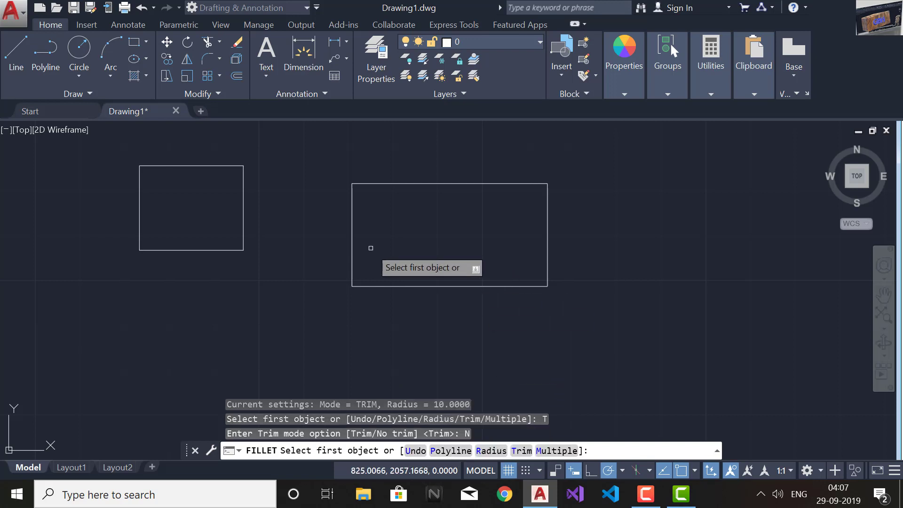
{"action": "left_click", "coordinate": [225, 166]}
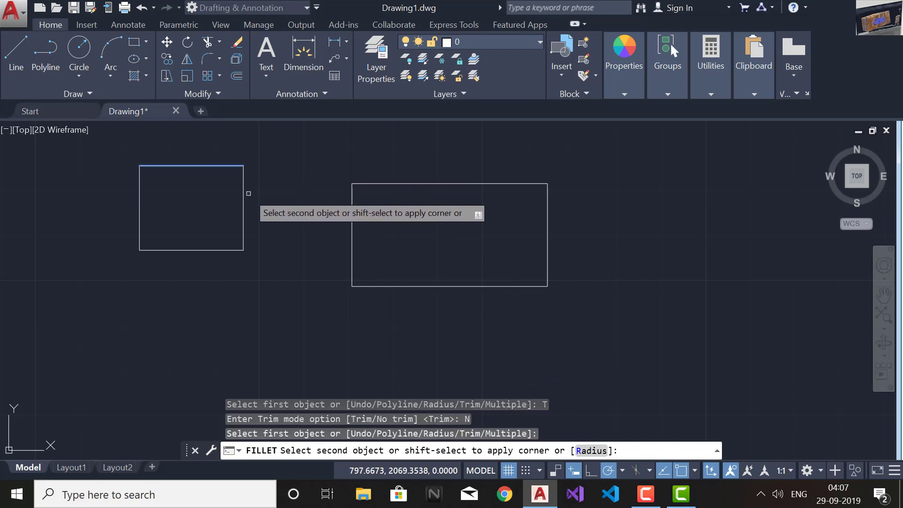
{"action": "left_click", "coordinate": [244, 193]}
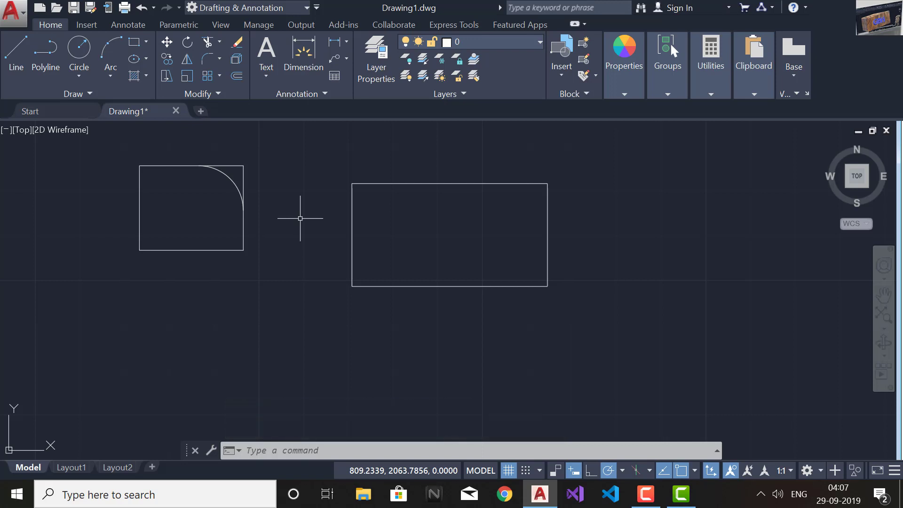
- Switch fillet back to Trim mode and round the left rectangle's bottom-right corner
{"action": "left_click", "coordinate": [207, 57]}
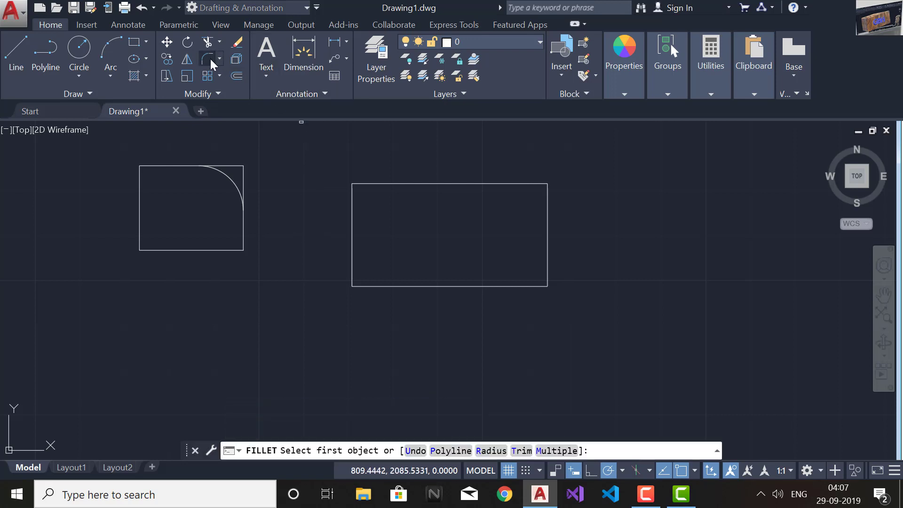
{"action": "left_click", "coordinate": [523, 451]}
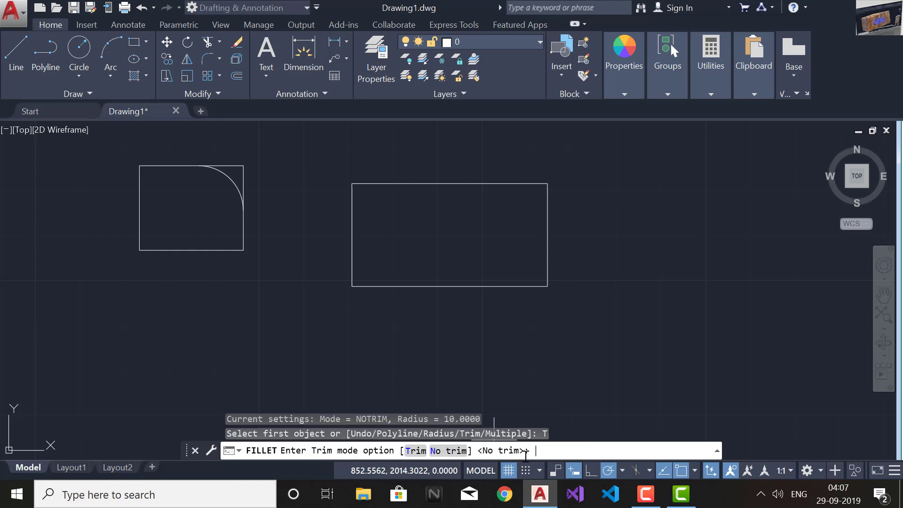
{"action": "left_click", "coordinate": [417, 451]}
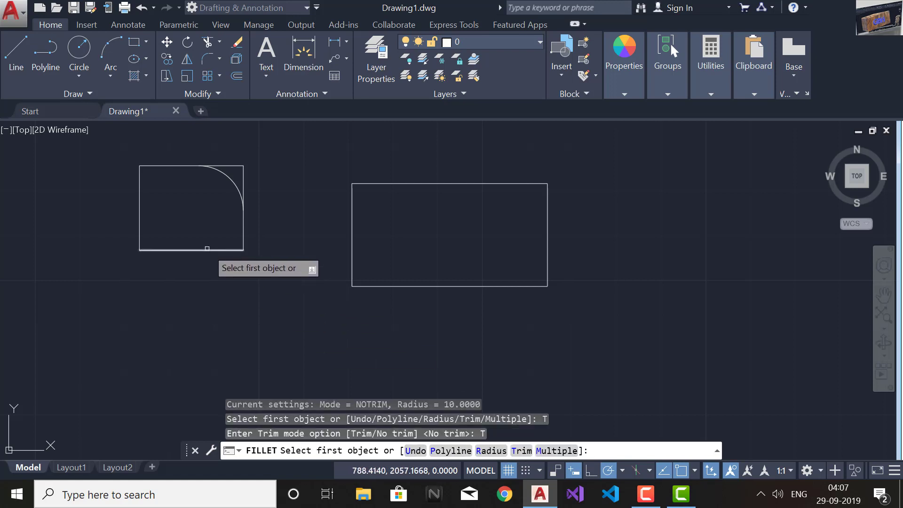
{"action": "left_click", "coordinate": [207, 248]}
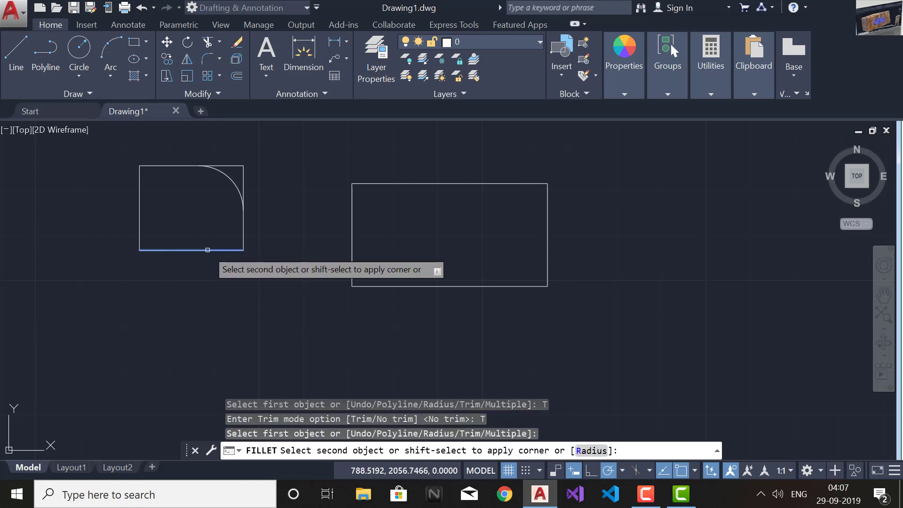
{"action": "left_click", "coordinate": [243, 238]}
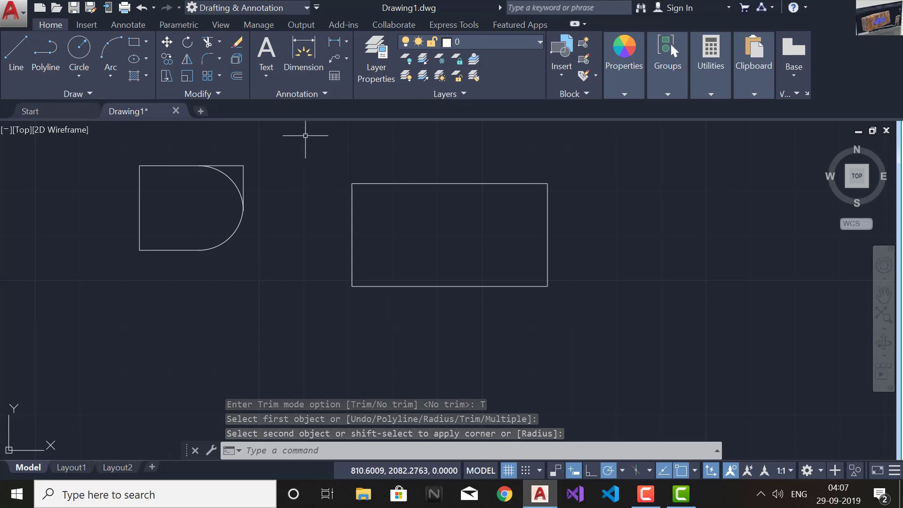
{"action": "left_click", "coordinate": [205, 58]}
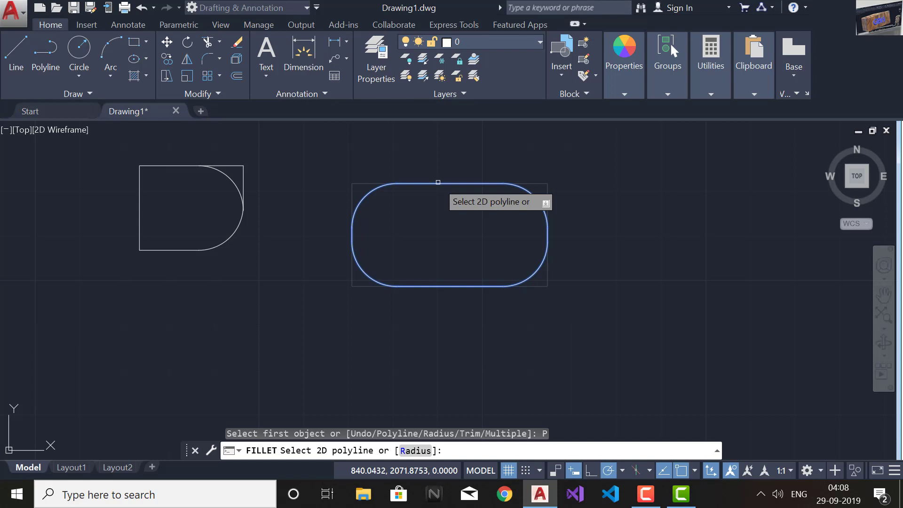
- Fillet all four corners of the right rectangle at once with the Polyline option
{"action": "left_click", "coordinate": [437, 182]}
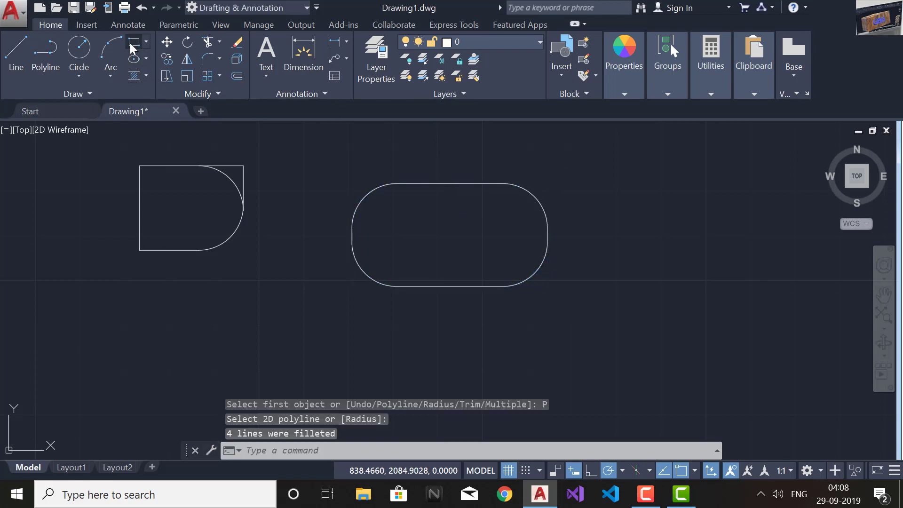
{"action": "left_click", "coordinate": [134, 42]}
- Draw a wide third rectangle below the other shapes
{"action": "left_click", "coordinate": [169, 314]}
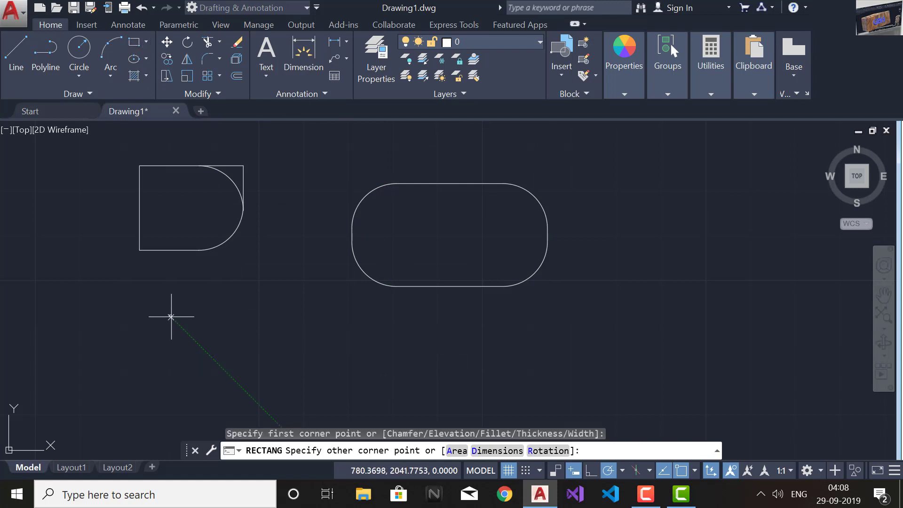
{"action": "left_click", "coordinate": [394, 384]}
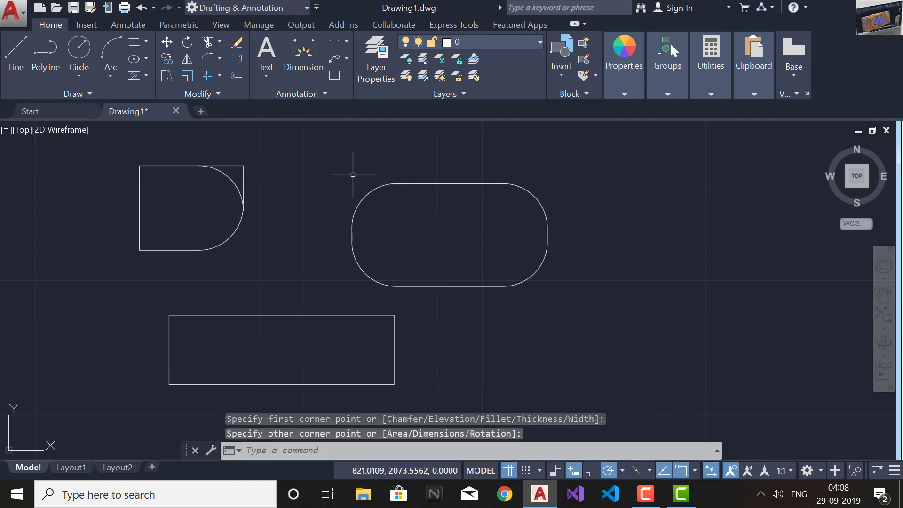
{"action": "left_click", "coordinate": [209, 58]}
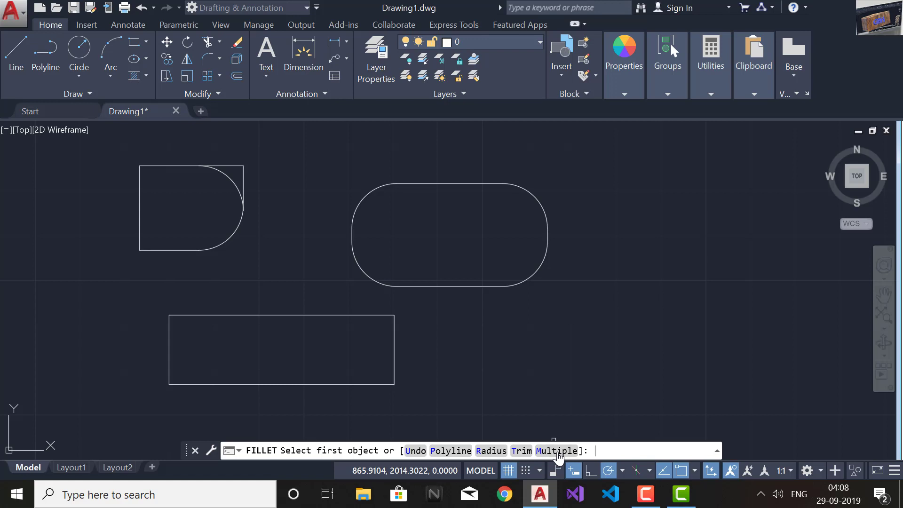
- In Multiple mode, round the lower rectangle's bottom-left and top-right corners
{"action": "left_click", "coordinate": [557, 451]}
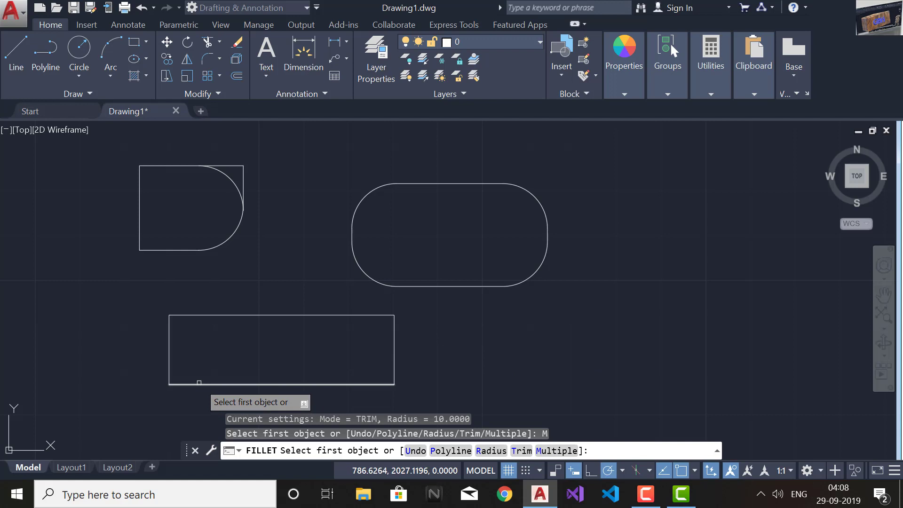
{"action": "left_click", "coordinate": [198, 382]}
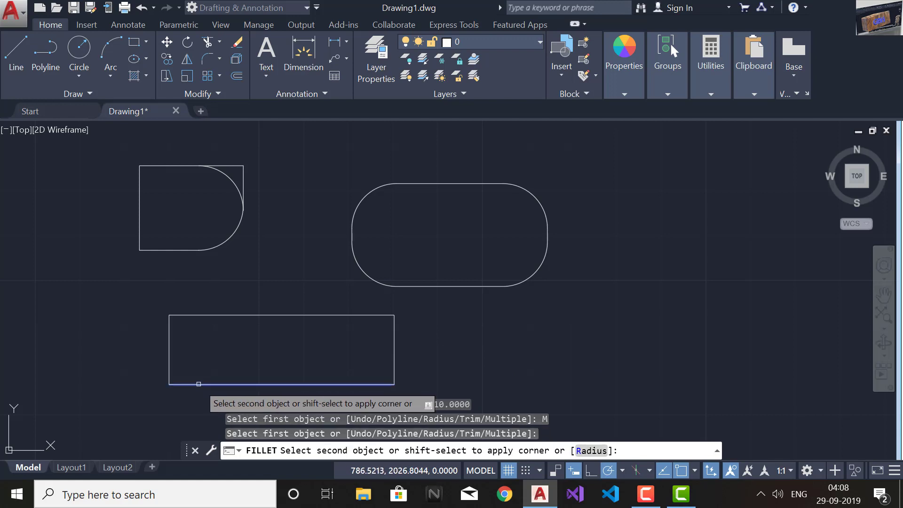
{"action": "left_click", "coordinate": [168, 371]}
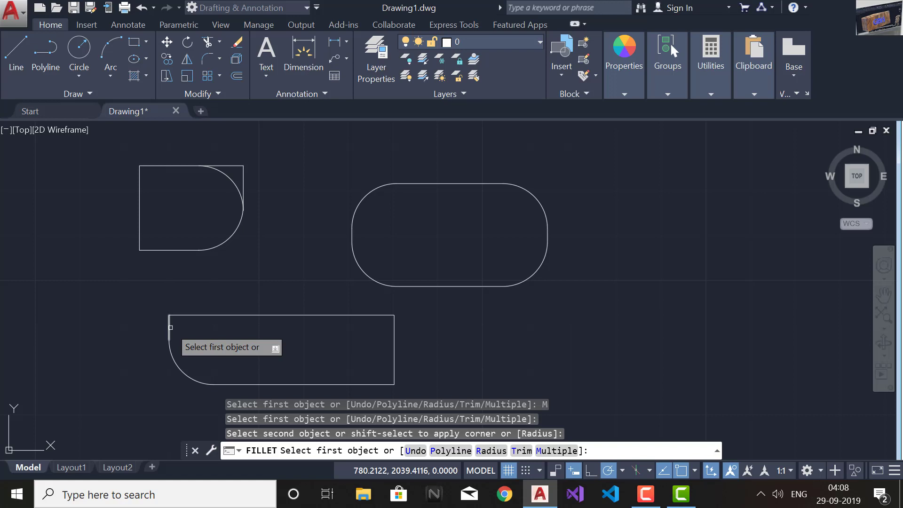
{"action": "left_click", "coordinate": [394, 337]}
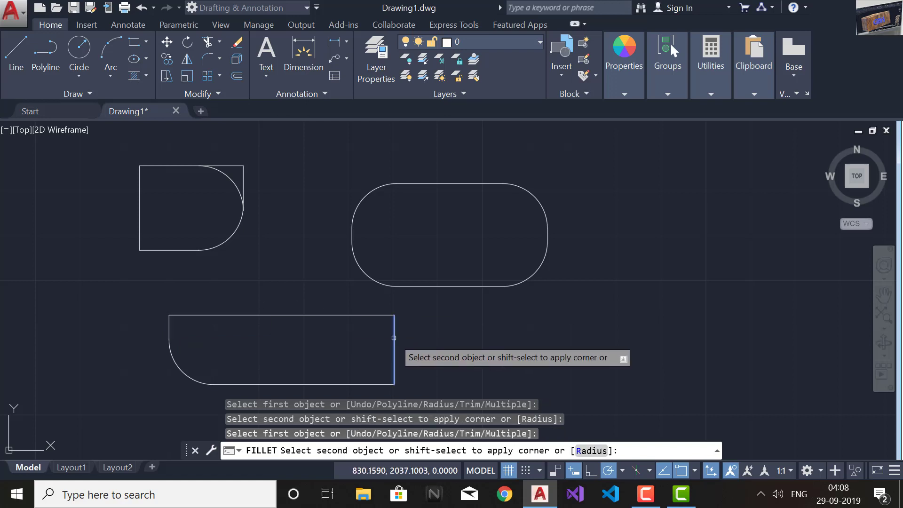
{"action": "left_click", "coordinate": [372, 317]}
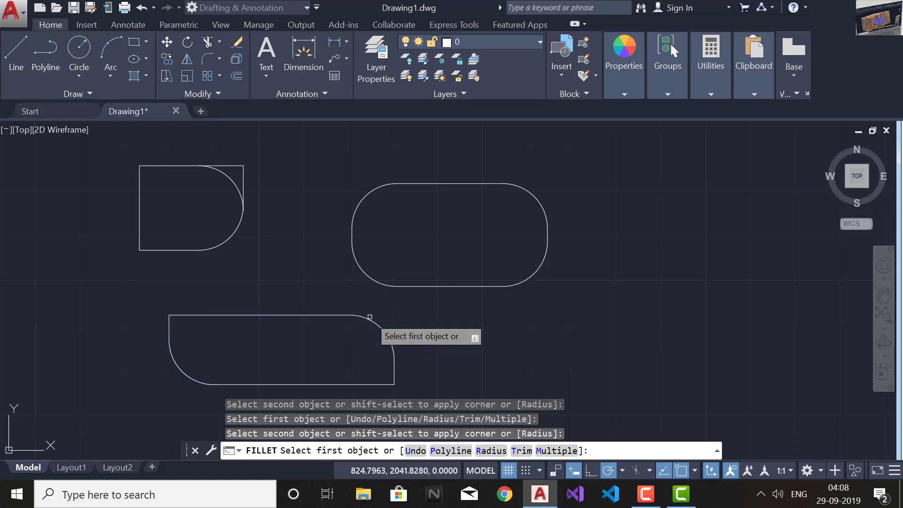
{"action": "left_click", "coordinate": [393, 372]}
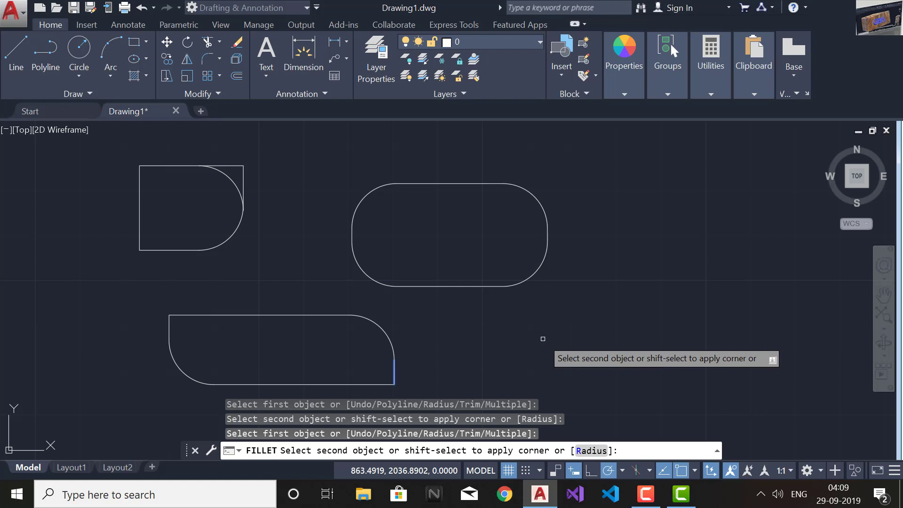
- Draw two small squares at the right, one above the other
{"action": "left_click", "coordinate": [134, 41]}
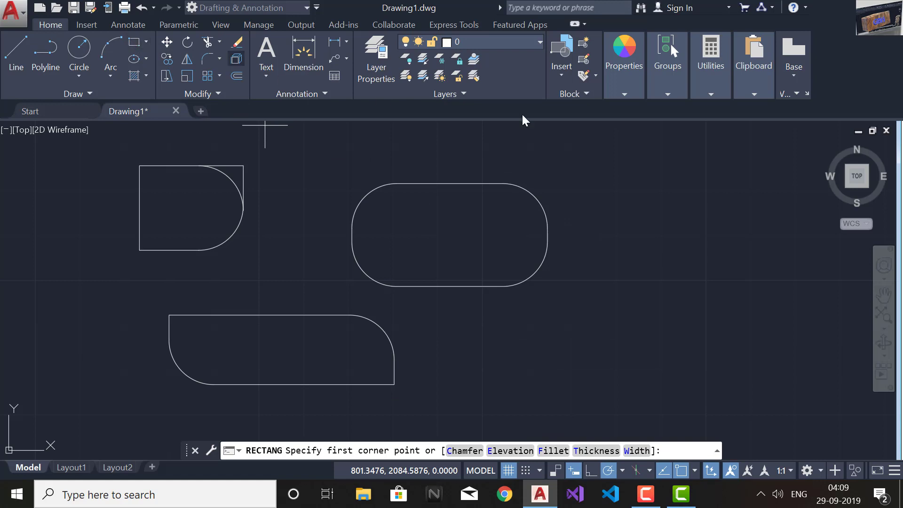
{"action": "left_click", "coordinate": [665, 175]}
{"action": "left_click", "coordinate": [732, 242]}
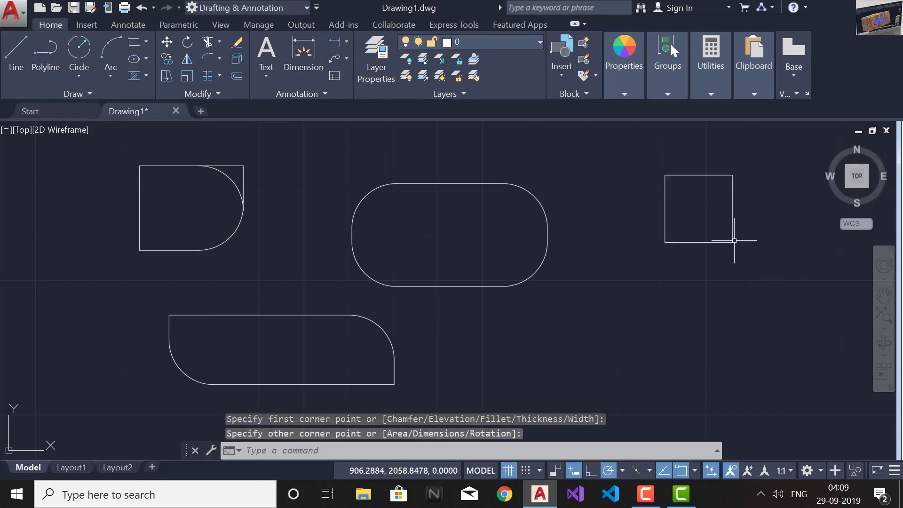
{"action": "left_click", "coordinate": [141, 41]}
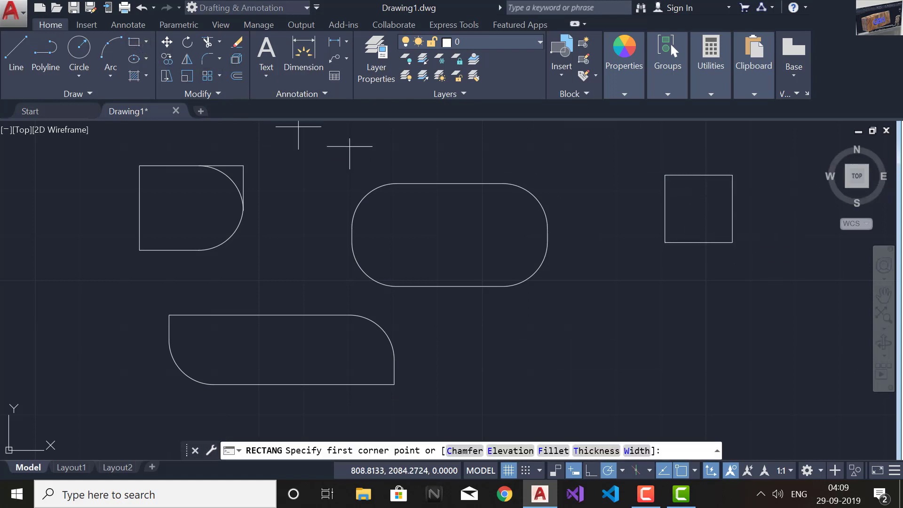
{"action": "left_click", "coordinate": [648, 264]}
{"action": "left_click", "coordinate": [729, 347]}
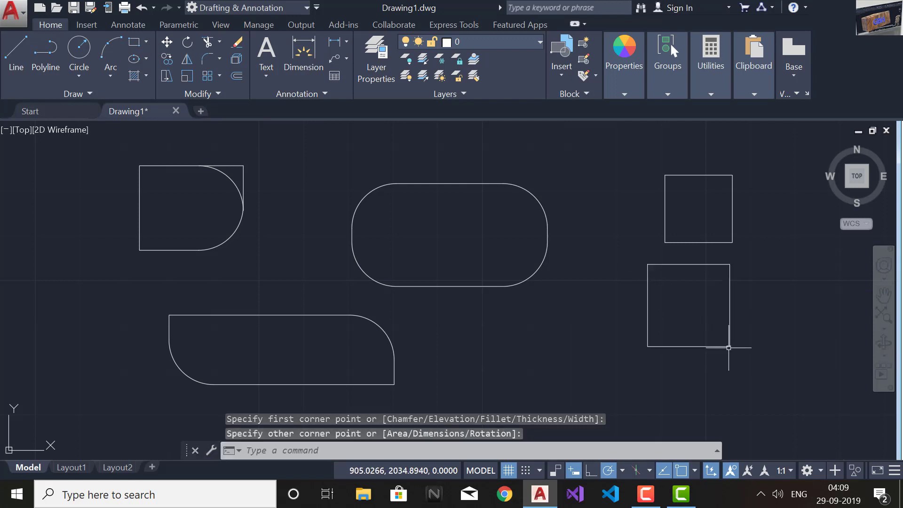
- Round all four corners of the upper square with a radius-5 polyline fillet
{"action": "left_click", "coordinate": [207, 58]}
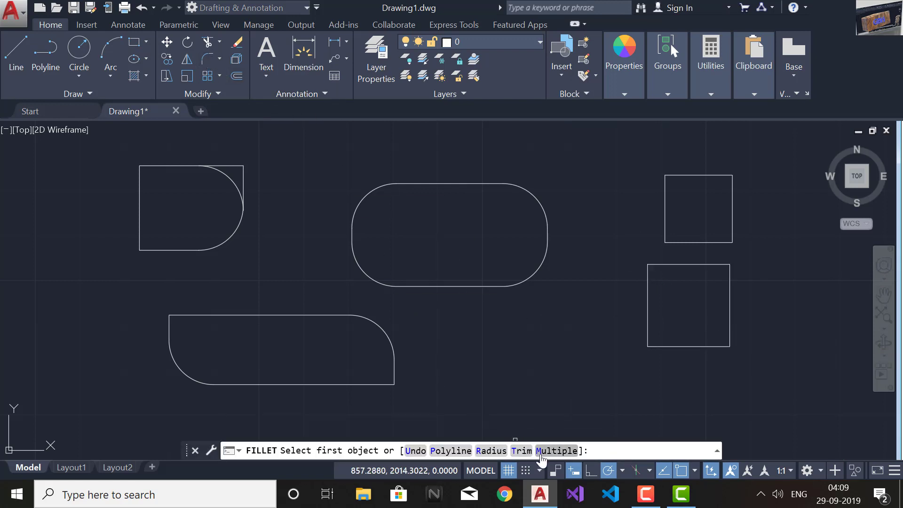
{"action": "left_click", "coordinate": [489, 450]}
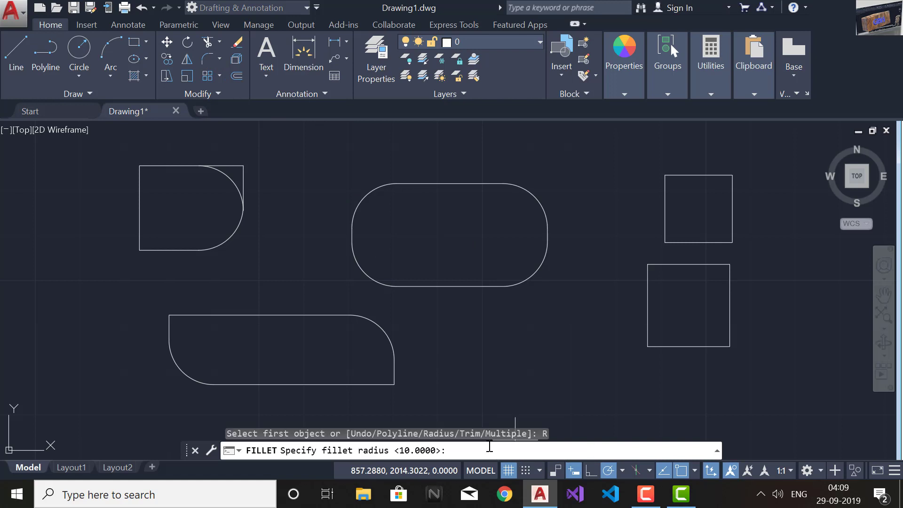
{"action": "type", "text": "5"}
{"action": "key", "text": "Return"}
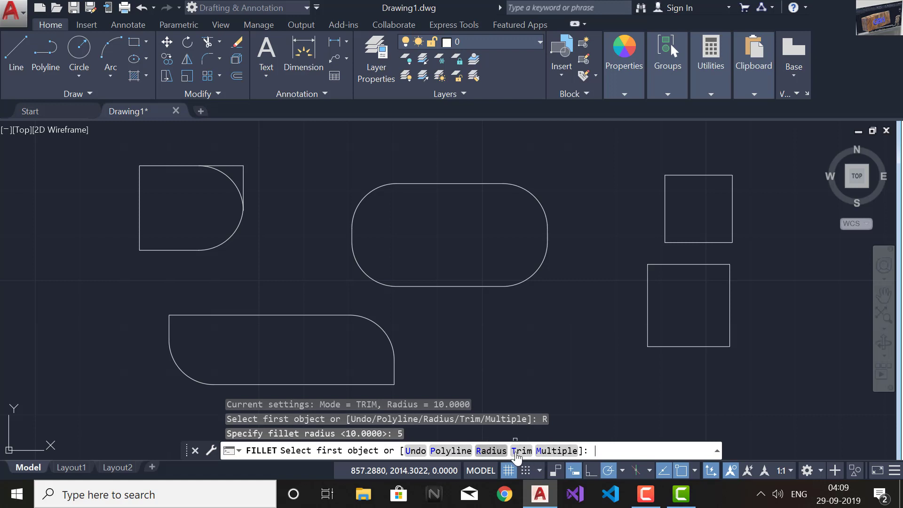
{"action": "left_click", "coordinate": [561, 451]}
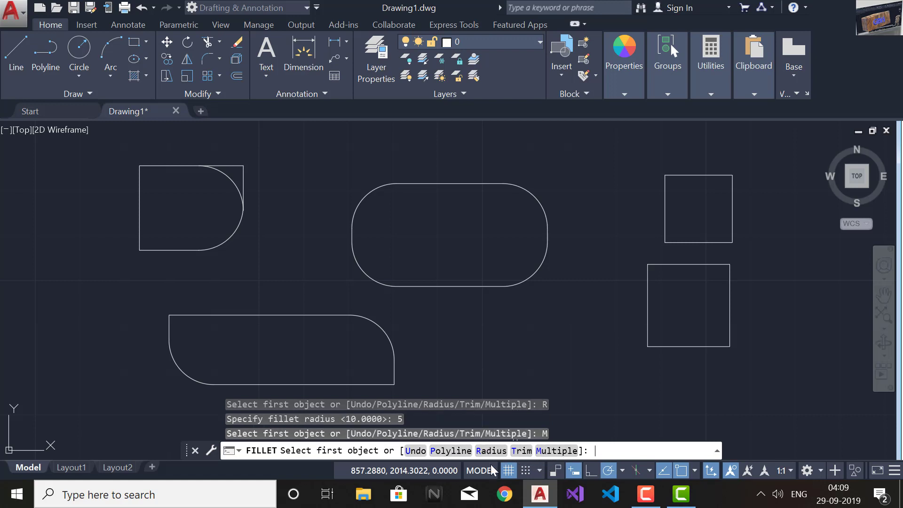
{"action": "left_click", "coordinate": [450, 451]}
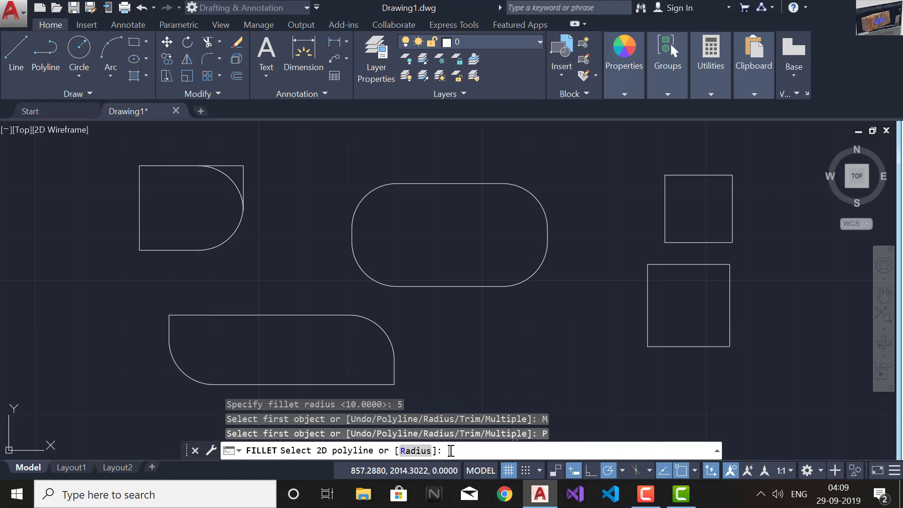
{"action": "left_click", "coordinate": [710, 175]}
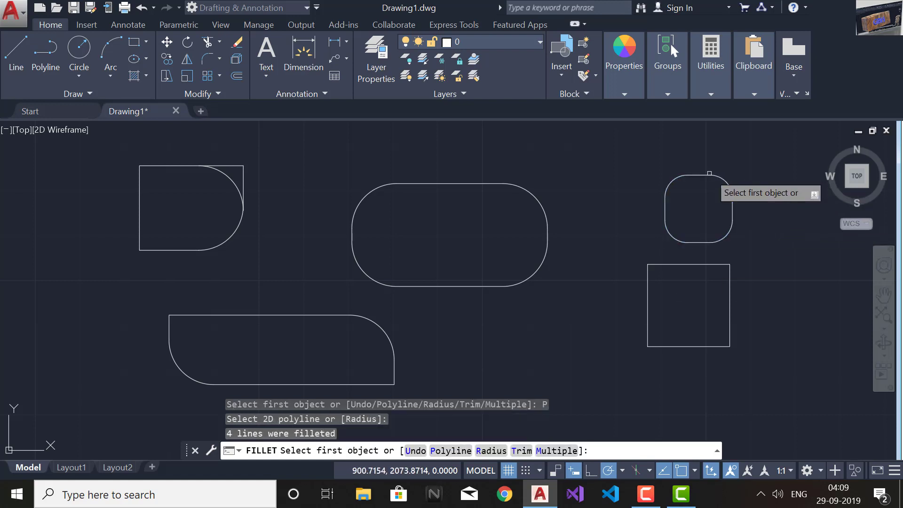
{"action": "left_click", "coordinate": [704, 263]}
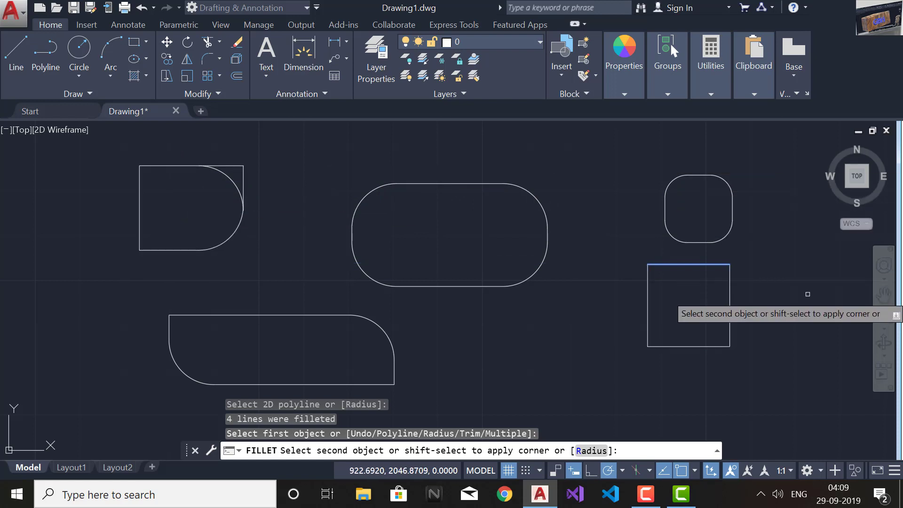
{"action": "key", "text": "Escape"}
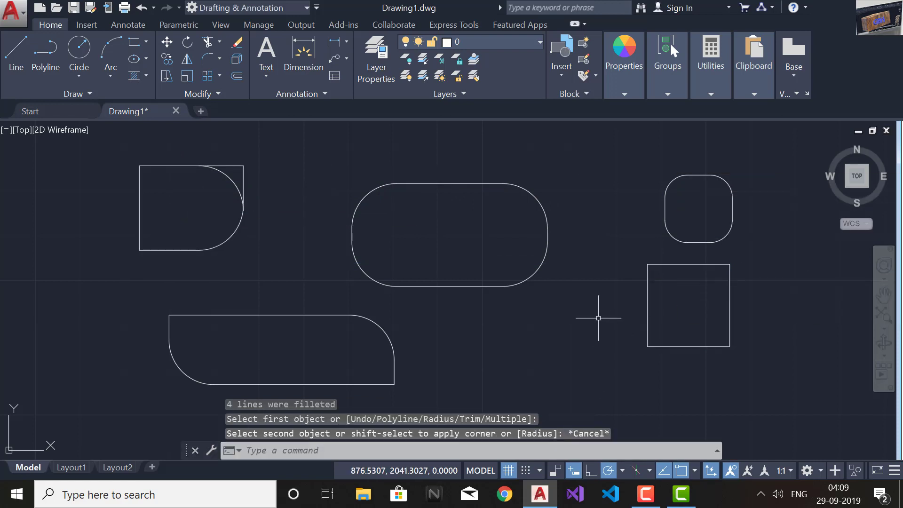
{"action": "key", "text": "ctrl+a"}
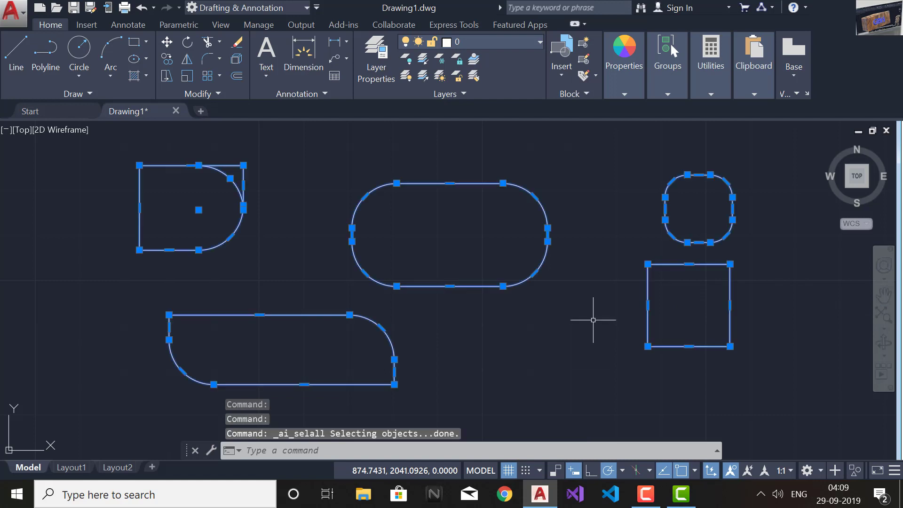
- Delete all shapes and draw a closed right triangle with horizontal top and vertical right edges
{"action": "key", "text": "Delete"}
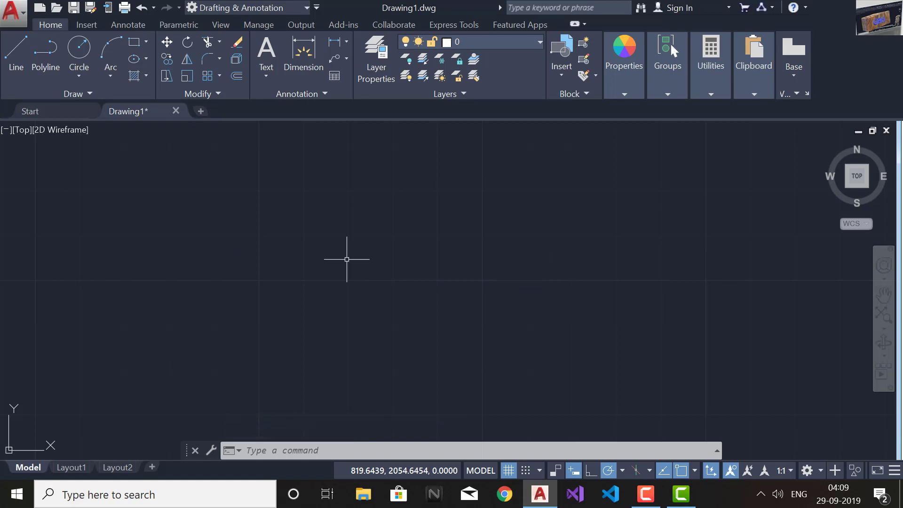
{"action": "left_click", "coordinate": [13, 59]}
{"action": "left_click", "coordinate": [238, 197]}
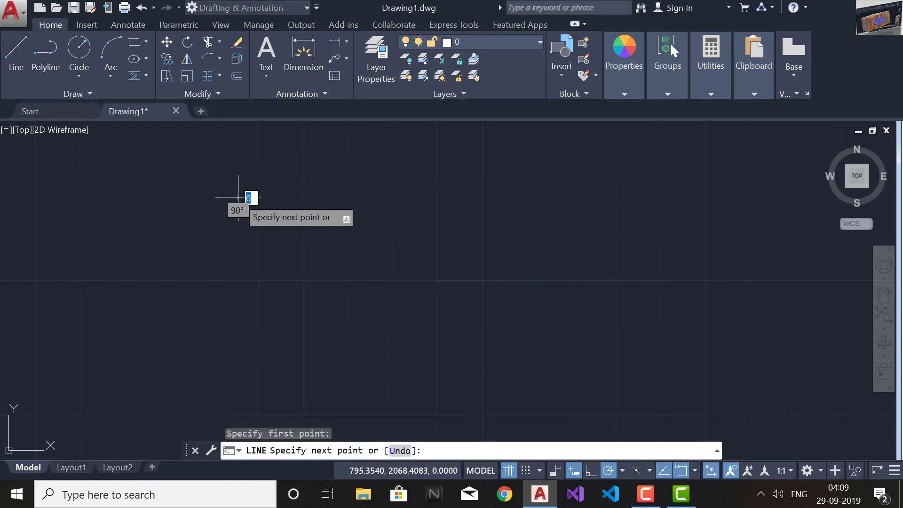
{"action": "left_click", "coordinate": [484, 197]}
{"action": "left_click", "coordinate": [485, 338]}
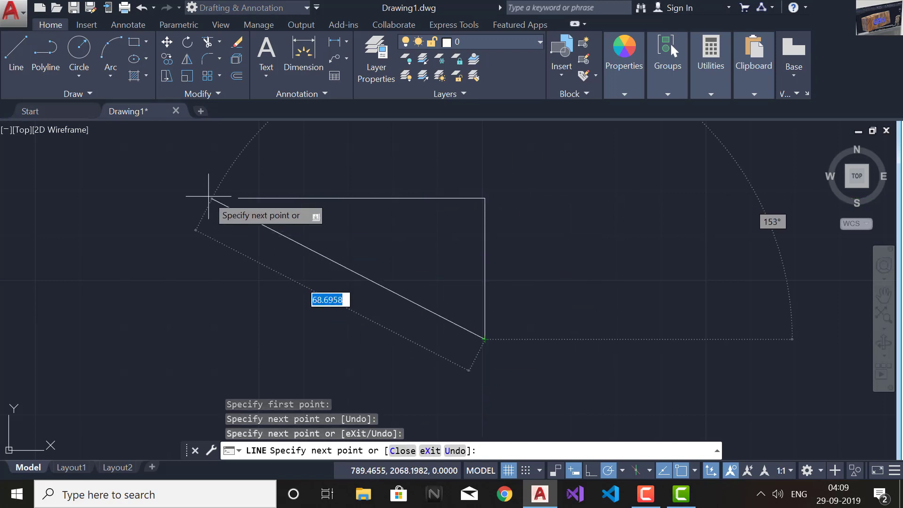
{"action": "left_click", "coordinate": [239, 197]}
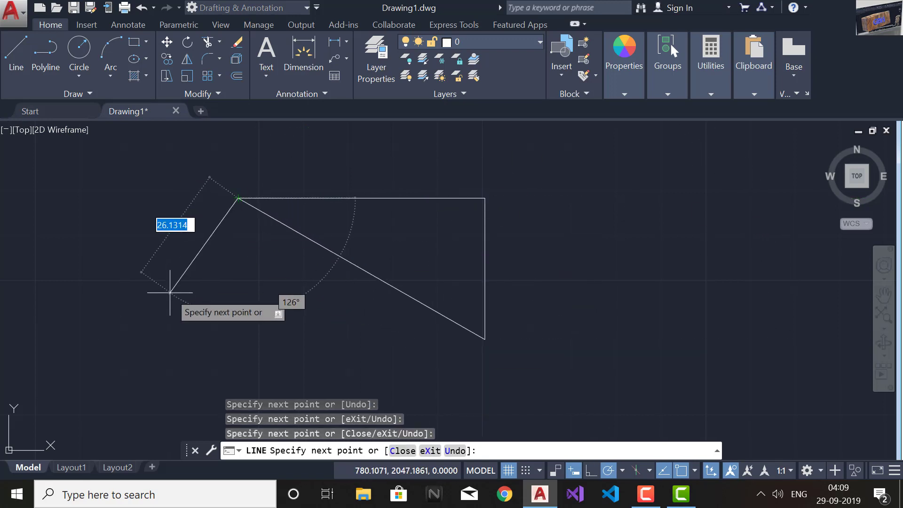
{"action": "key", "text": "Escape"}
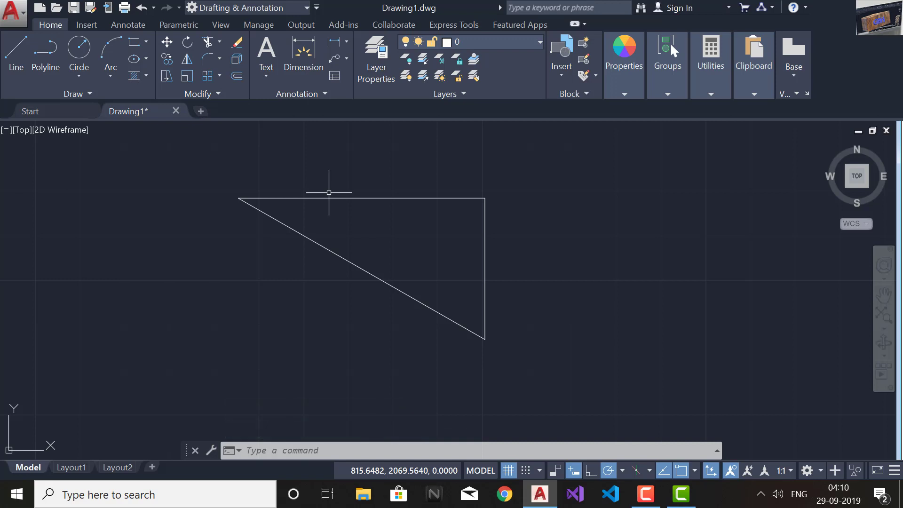
- Try filleting the triangle as a single polyline, then cancel the failed attempt
{"action": "left_click", "coordinate": [206, 60]}
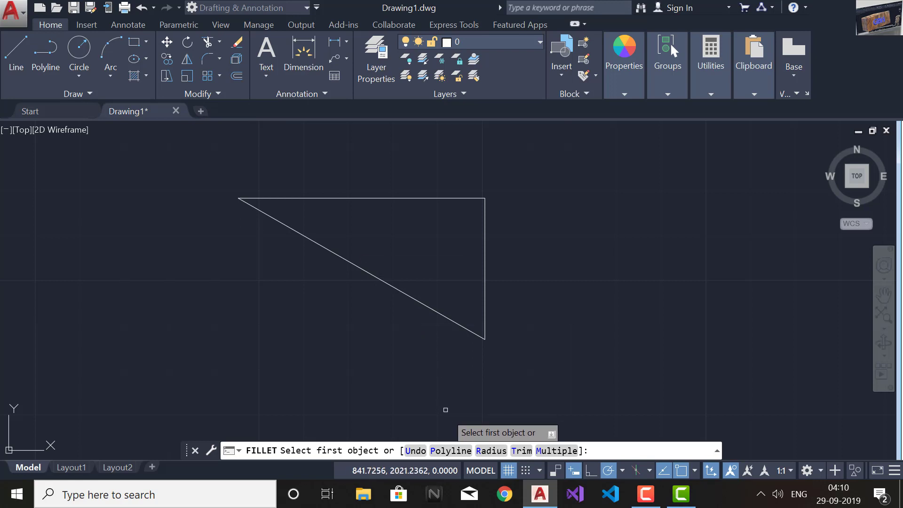
{"action": "left_click", "coordinate": [450, 451]}
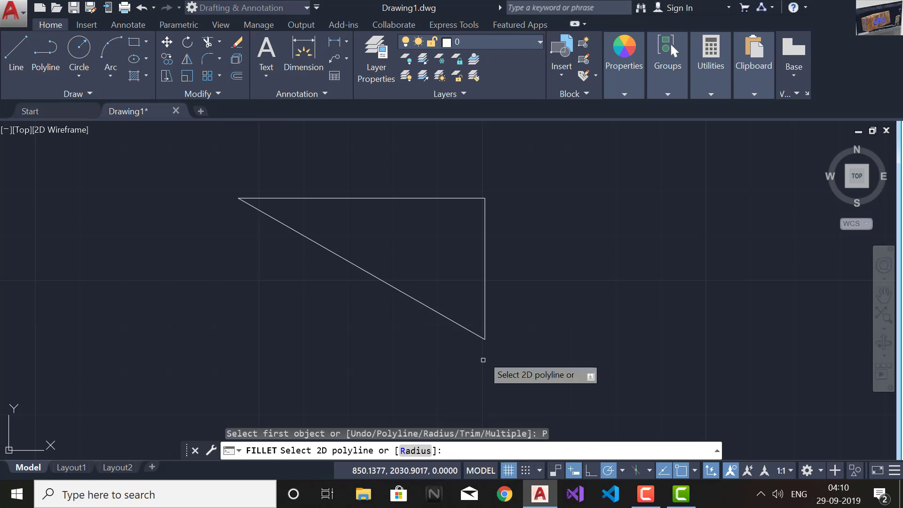
{"action": "left_click", "coordinate": [442, 314]}
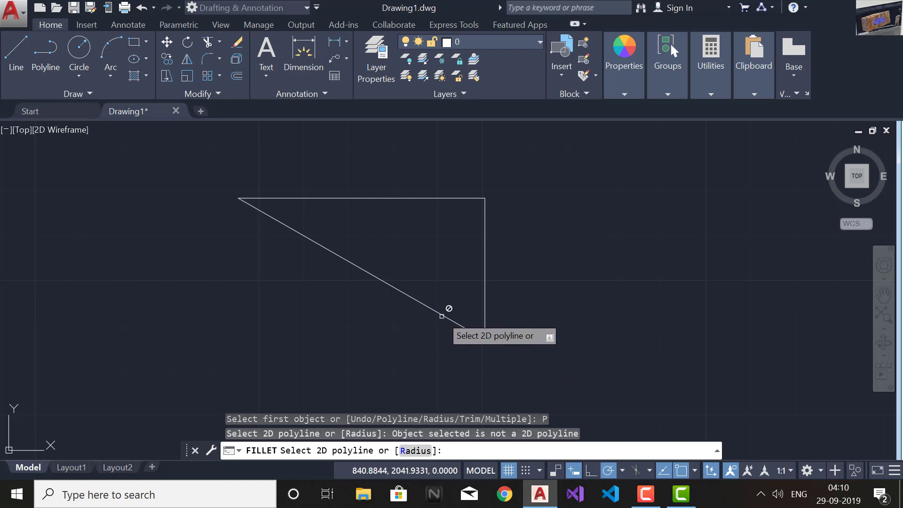
{"action": "key", "text": "Down"}
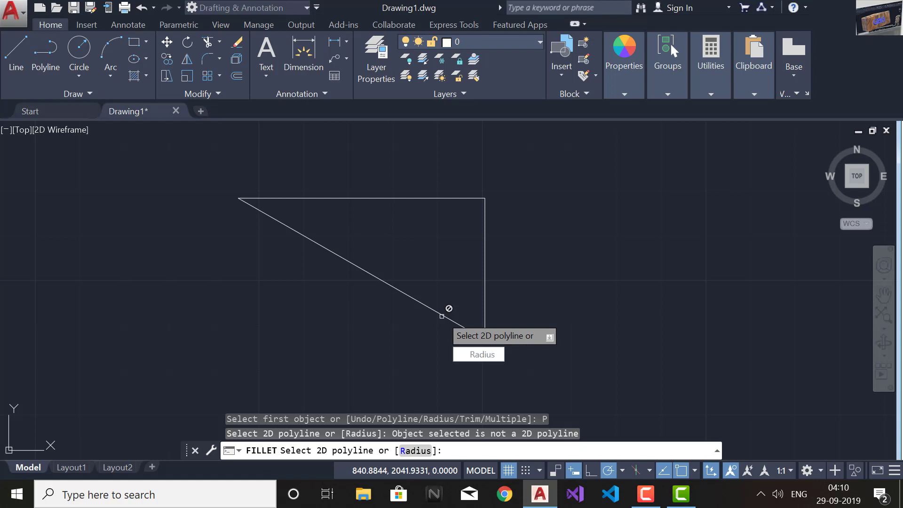
{"action": "key", "text": "Escape"}
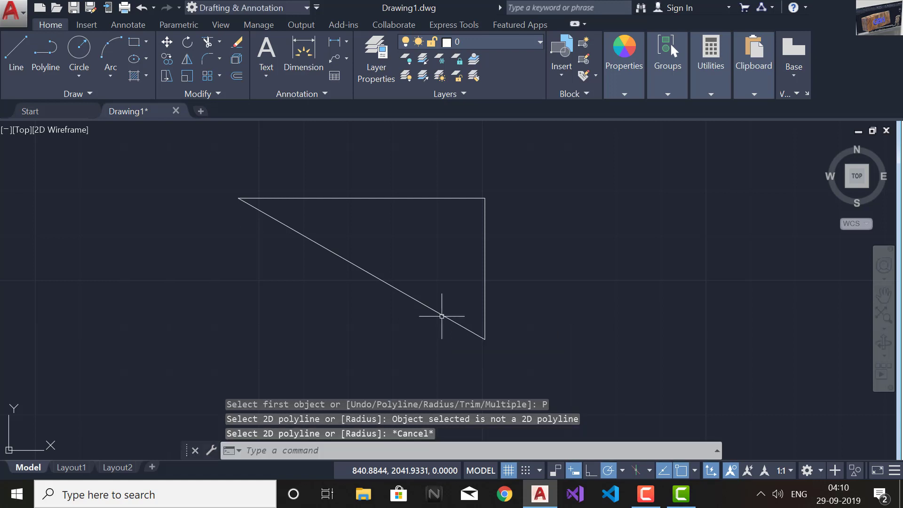
- Round the triangle's bottom corner with a Multiple-mode fillet
{"action": "left_click", "coordinate": [205, 61]}
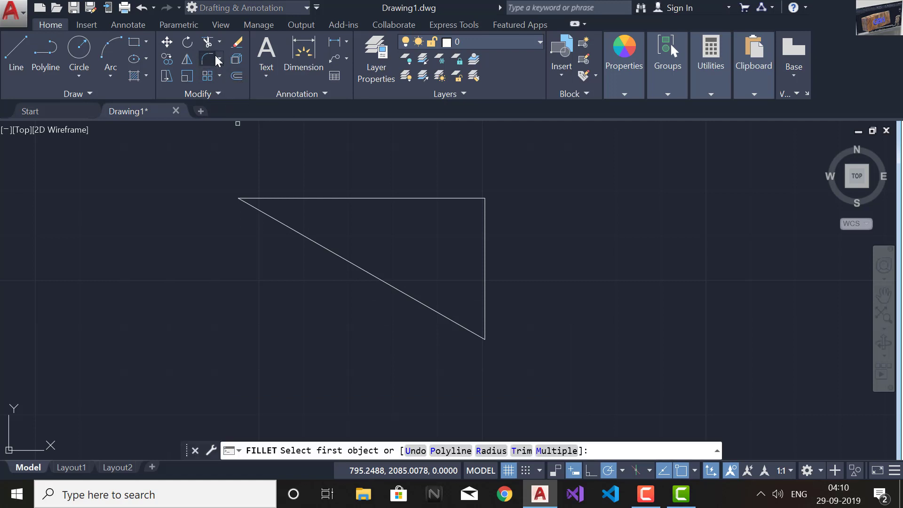
{"action": "left_click", "coordinate": [219, 58]}
{"action": "left_click", "coordinate": [212, 57]}
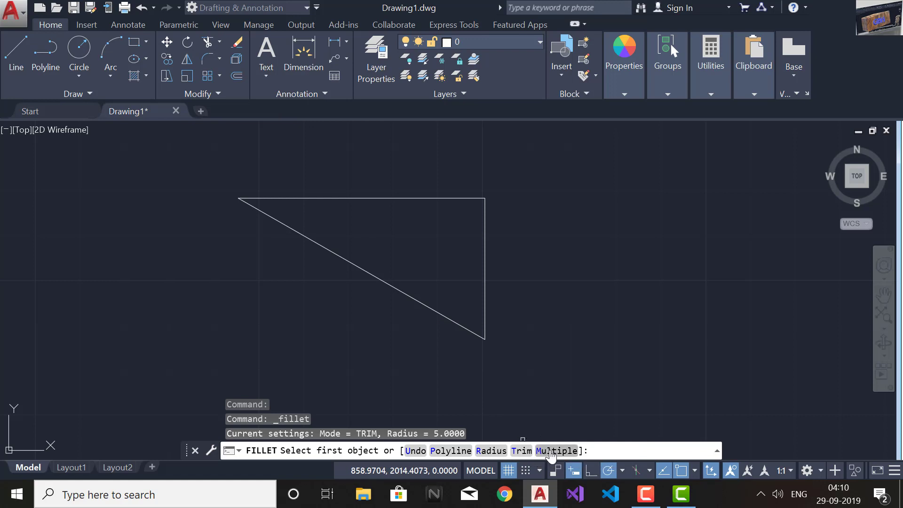
{"action": "left_click", "coordinate": [551, 452]}
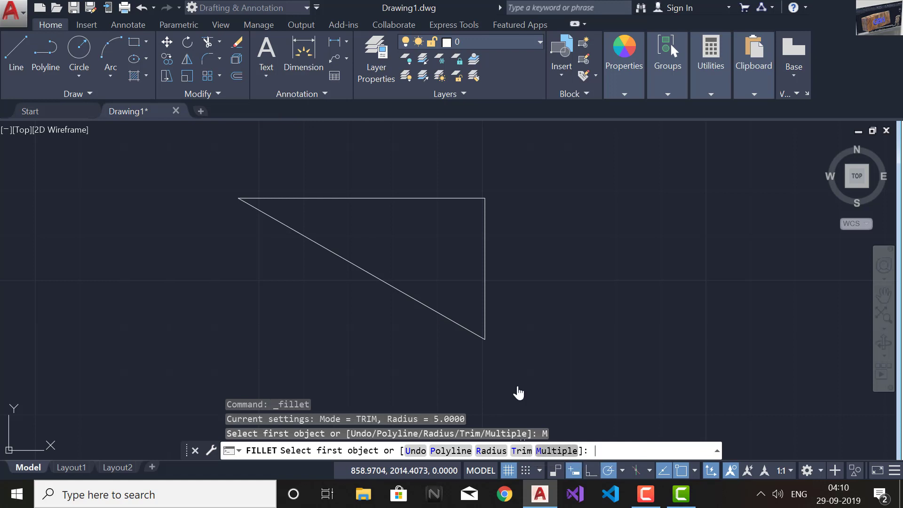
{"action": "left_click", "coordinate": [446, 316]}
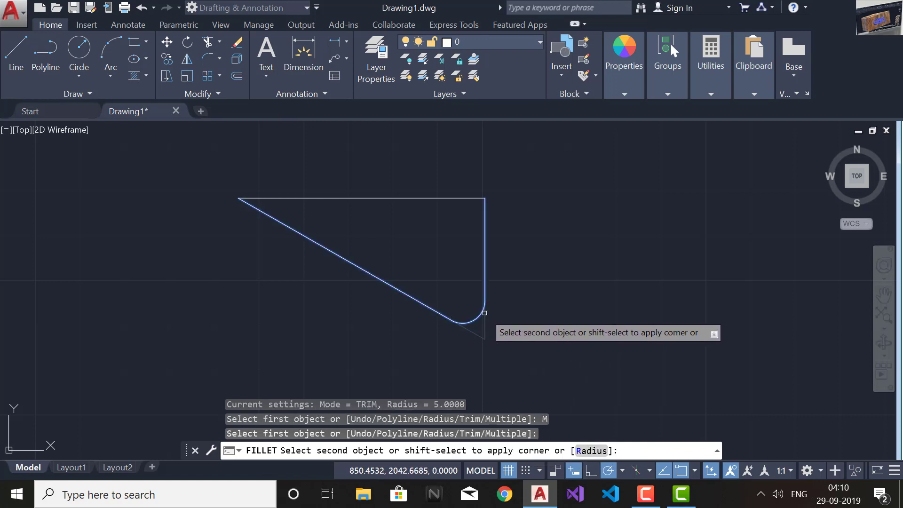
{"action": "left_click", "coordinate": [484, 313]}
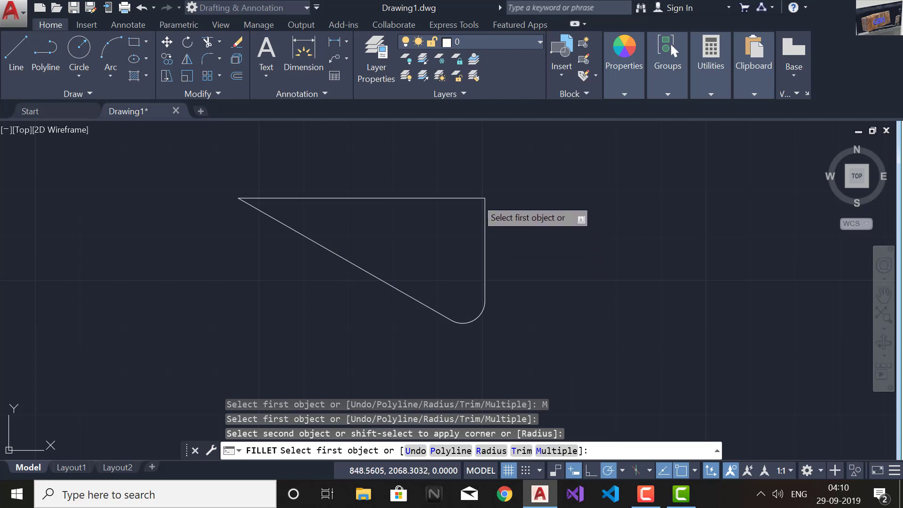
- Round the top-right and top-left corners, then erase the whole rounded triangle
{"action": "left_click", "coordinate": [480, 198]}
{"action": "left_click", "coordinate": [485, 215]}
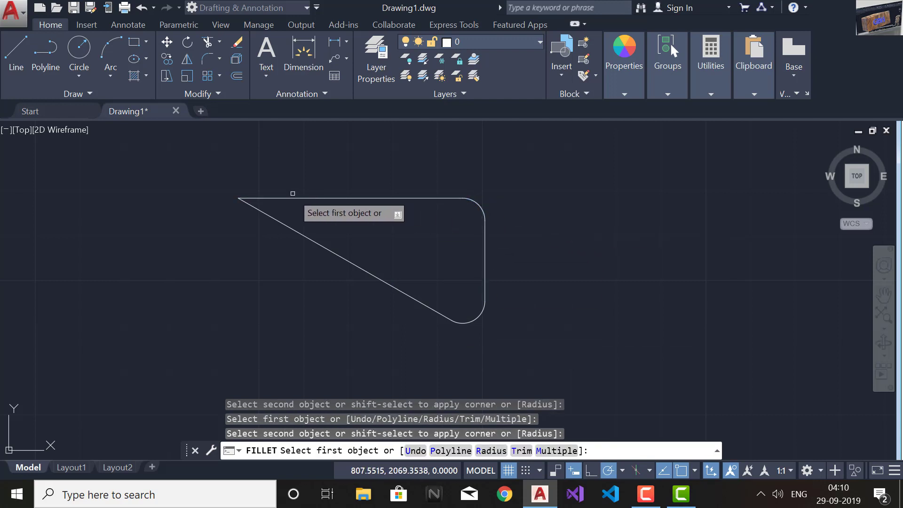
{"action": "left_click", "coordinate": [292, 197]}
{"action": "left_click", "coordinate": [277, 220]}
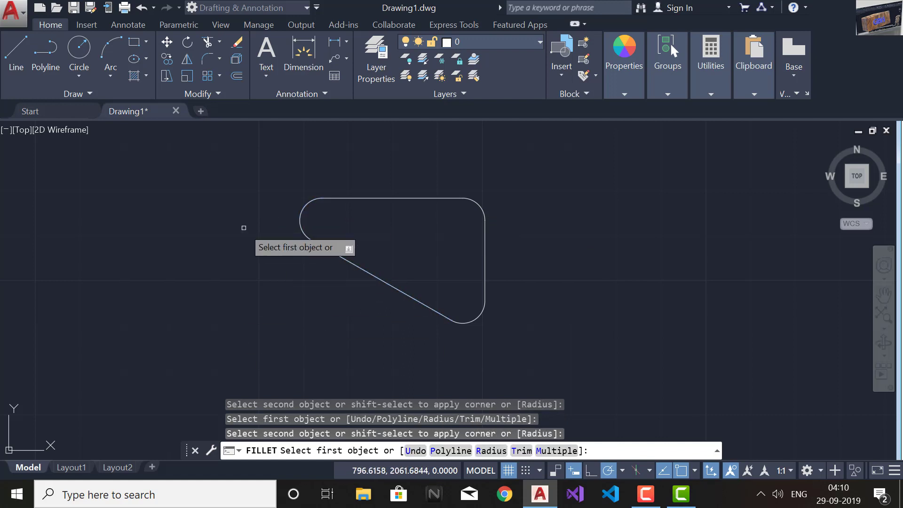
{"action": "key", "text": "Escape"}
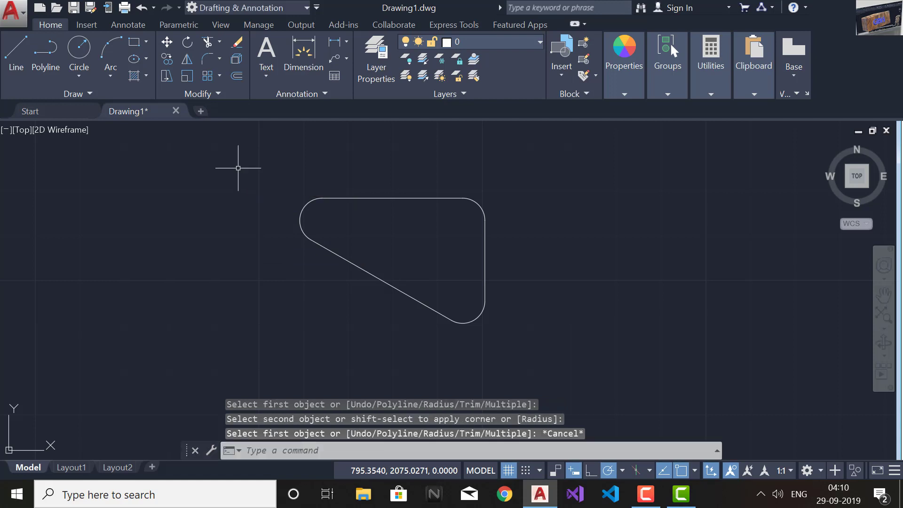
{"action": "key", "text": "ctrl+a"}
{"action": "key", "text": "Delete"}
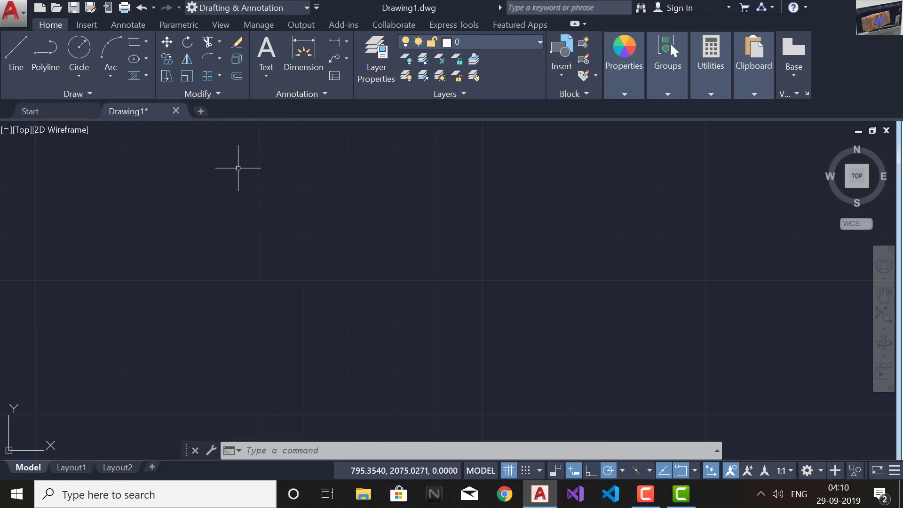
- Draw a horizontal line, then a separate vertical line starting just below its right end
{"action": "left_click", "coordinate": [15, 54]}
{"action": "left_click", "coordinate": [150, 173]}
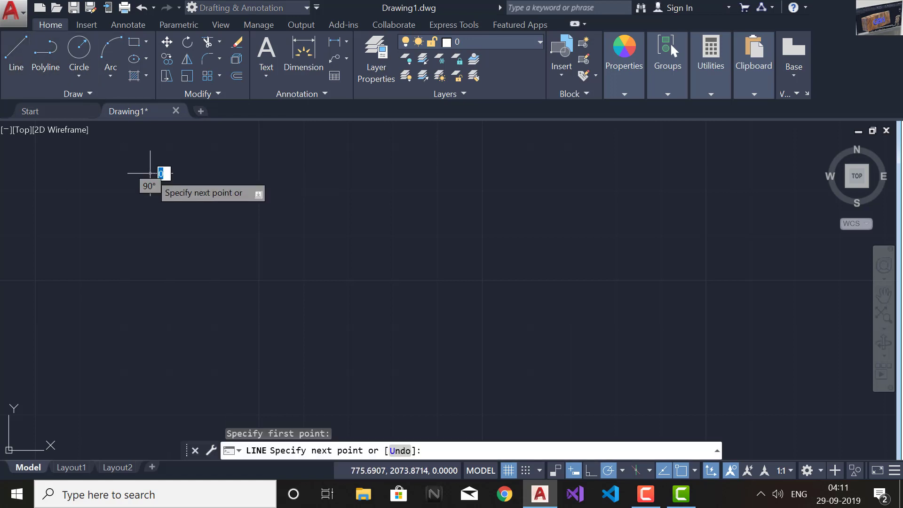
{"action": "left_click", "coordinate": [330, 173]}
{"action": "key", "text": "Escape"}
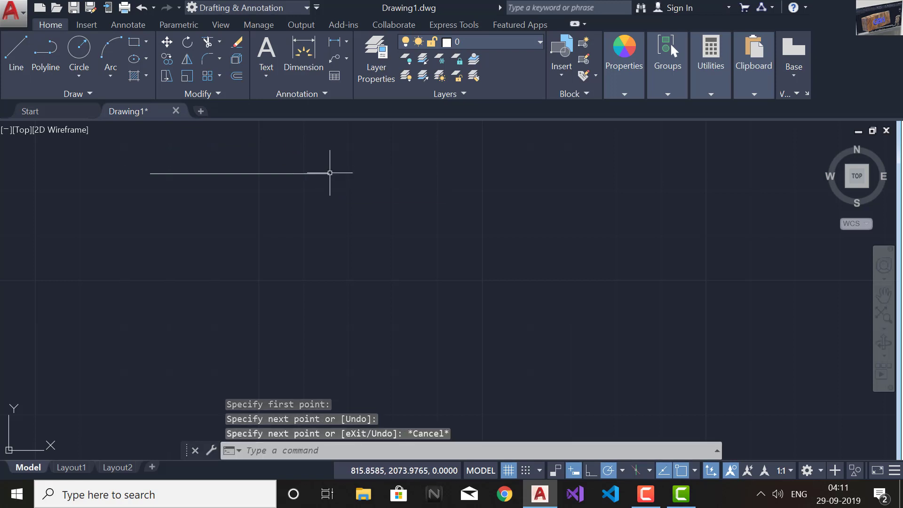
{"action": "left_click", "coordinate": [18, 55]}
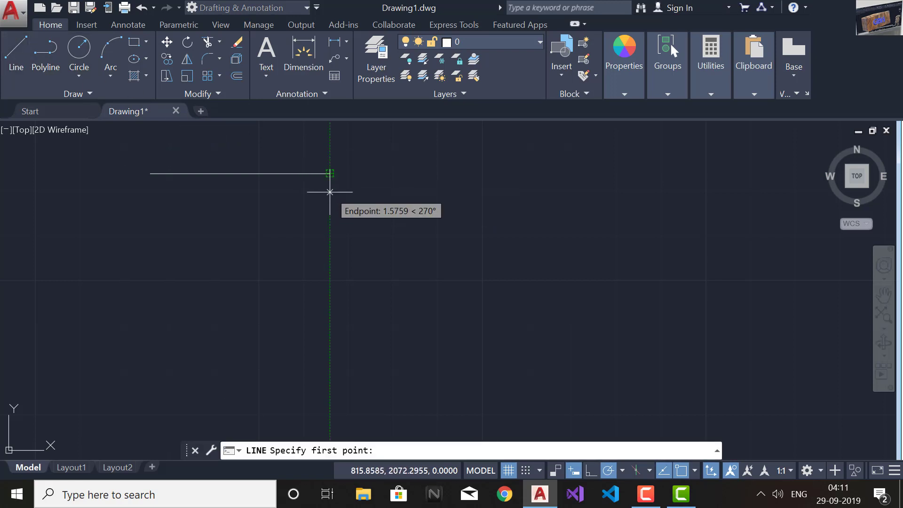
{"action": "left_click", "coordinate": [329, 210]}
{"action": "left_click", "coordinate": [330, 344]}
{"action": "key", "text": "Escape"}
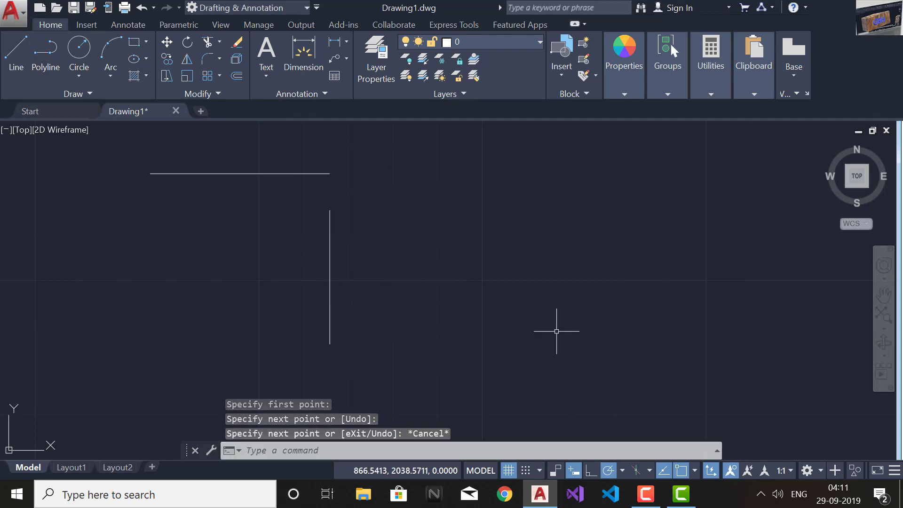
- Fillet the horizontal and vertical lines with radius 10, then select everything
{"action": "left_click", "coordinate": [205, 57]}
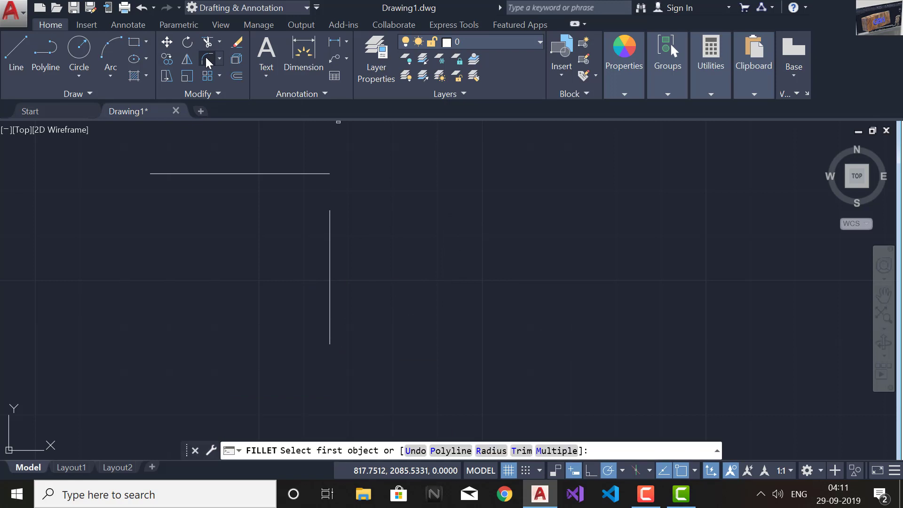
{"action": "left_click", "coordinate": [484, 450]}
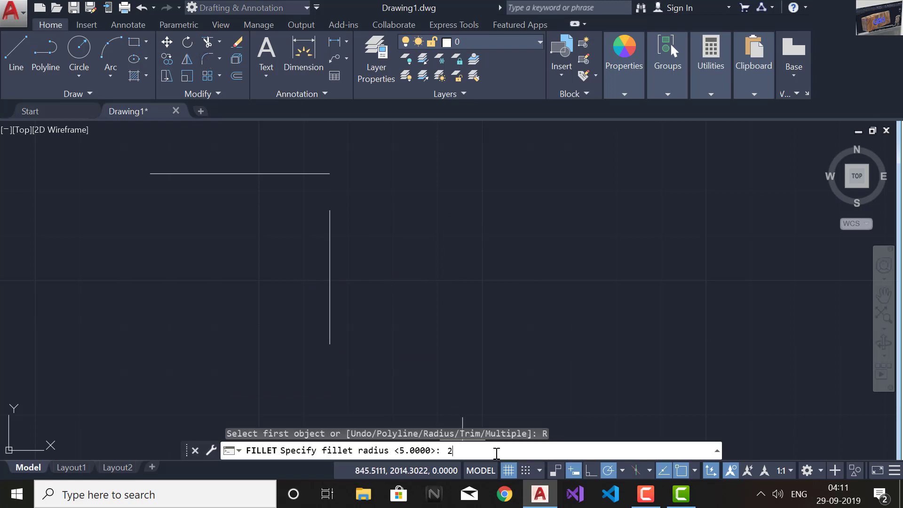
{"action": "key", "text": "Return"}
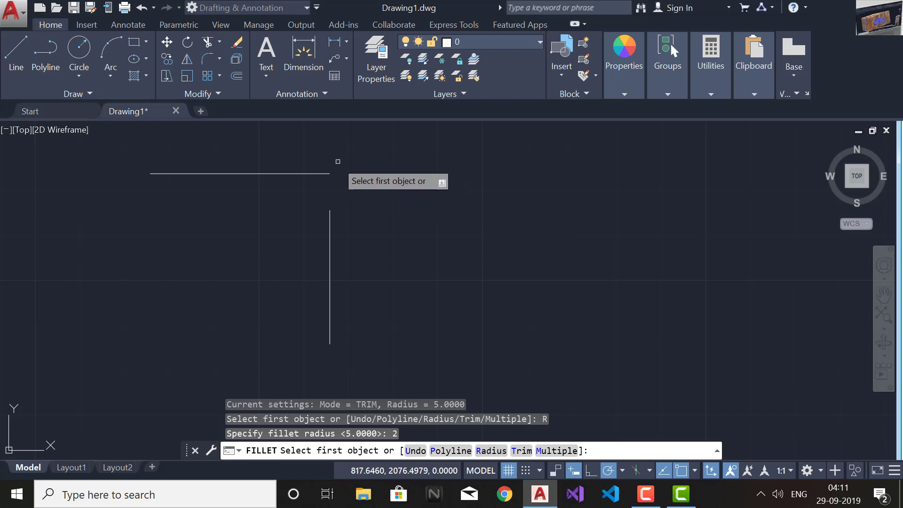
{"action": "left_click", "coordinate": [327, 173]}
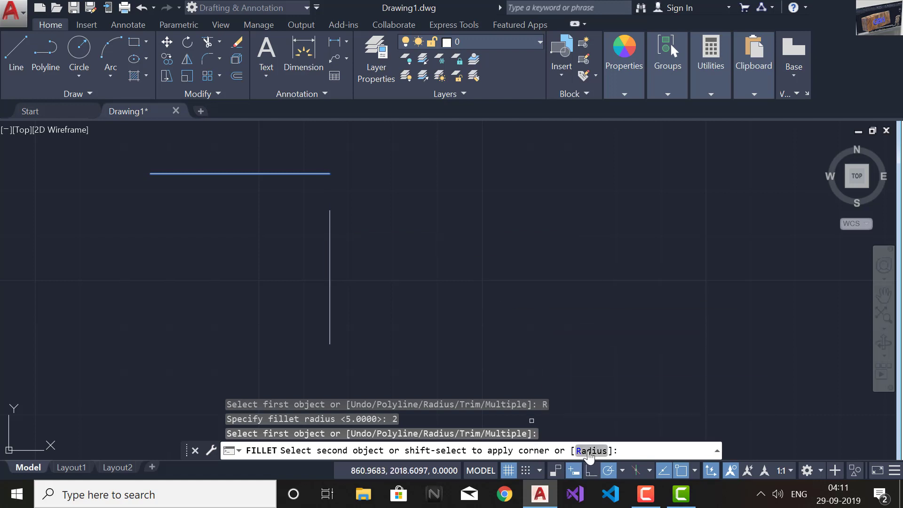
{"action": "left_click", "coordinate": [585, 451]}
{"action": "type", "text": "10"}
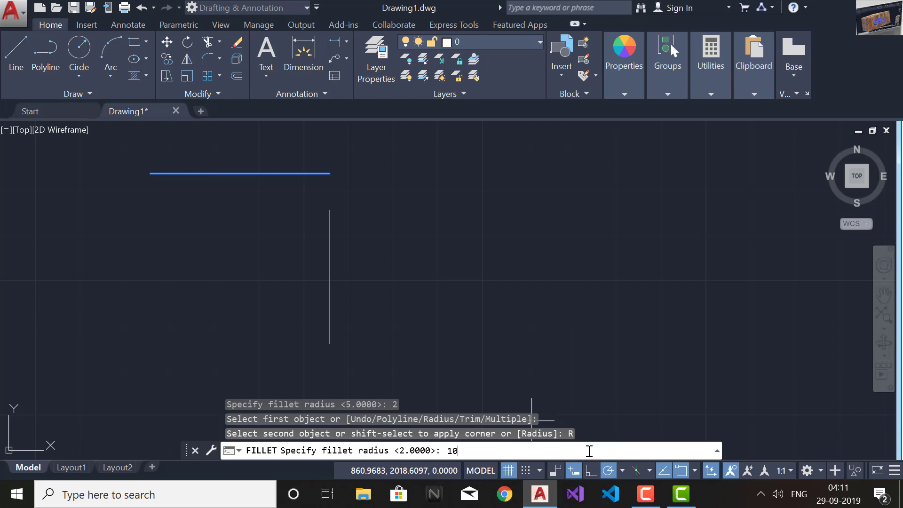
{"action": "key", "text": "Return"}
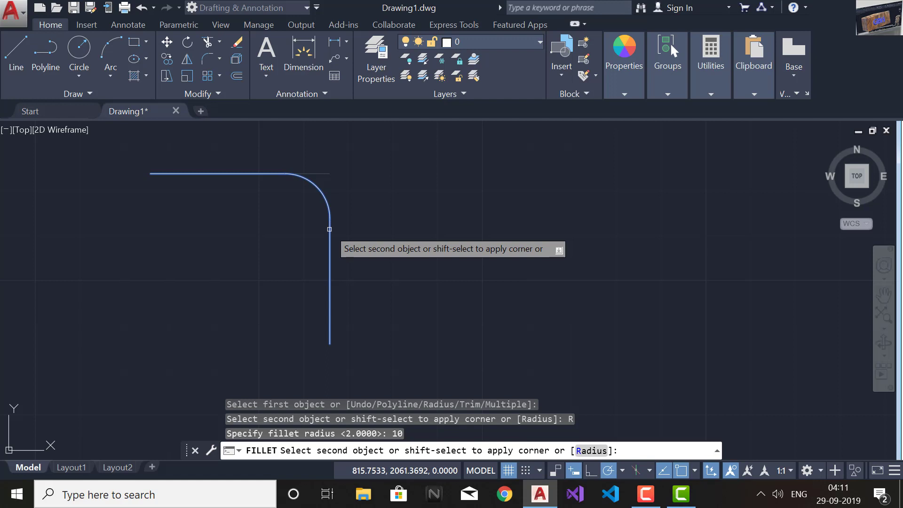
{"action": "left_click", "coordinate": [329, 229]}
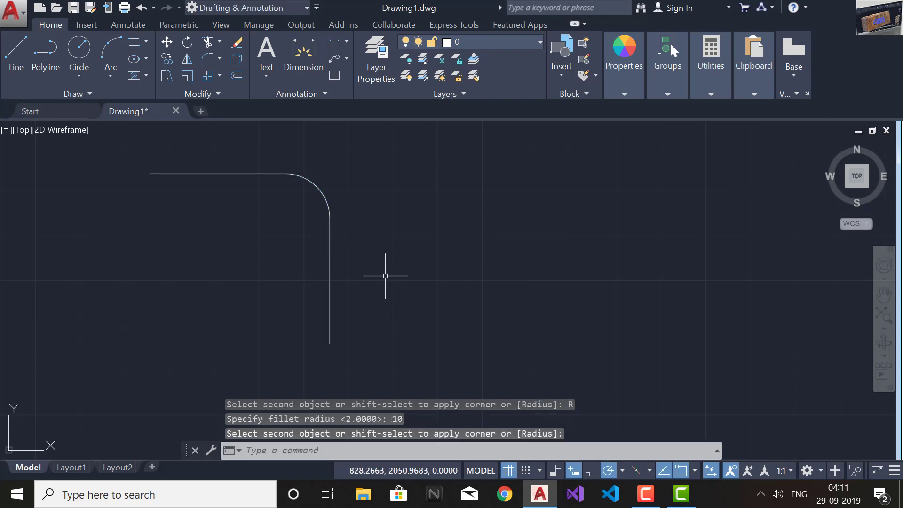
{"action": "key", "text": "ctrl+a"}
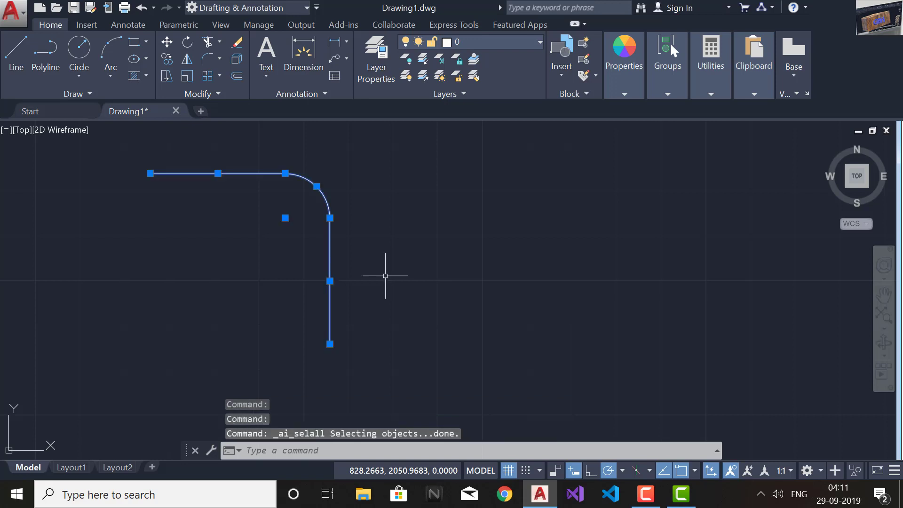
- Erase the old lines and draw a sagging three-point arc as the bottom edge
{"action": "key", "text": "Delete"}
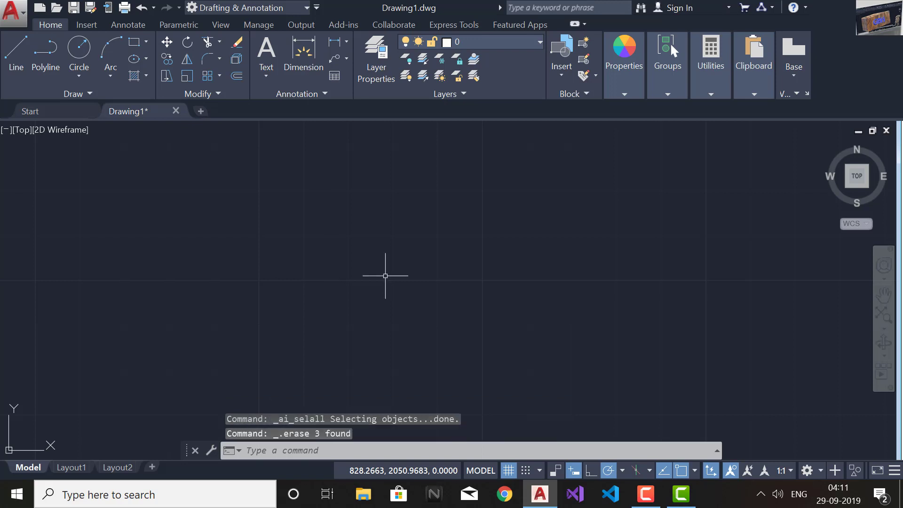
{"action": "left_click", "coordinate": [136, 59]}
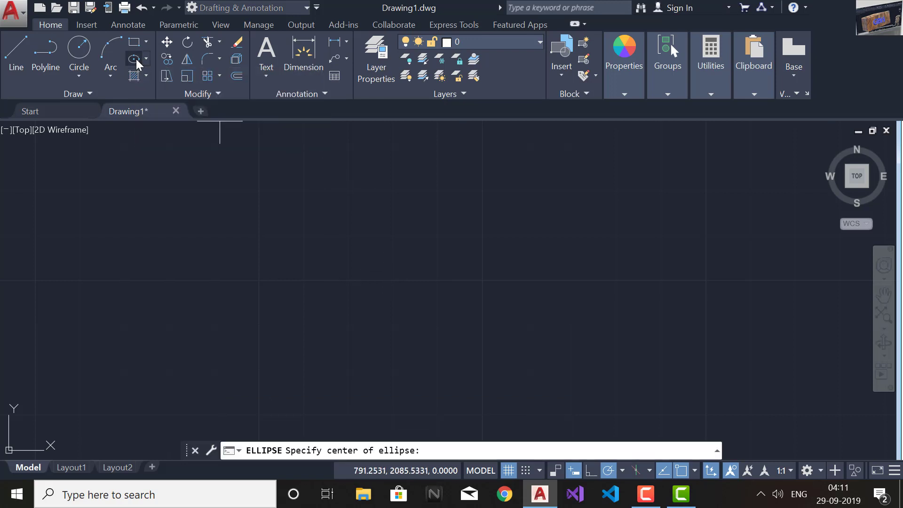
{"action": "left_click", "coordinate": [114, 56]}
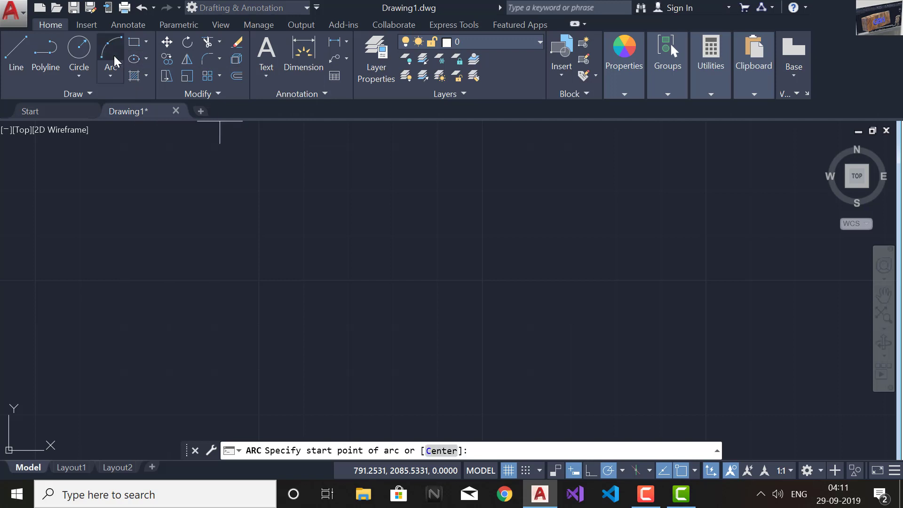
{"action": "left_click", "coordinate": [239, 254]}
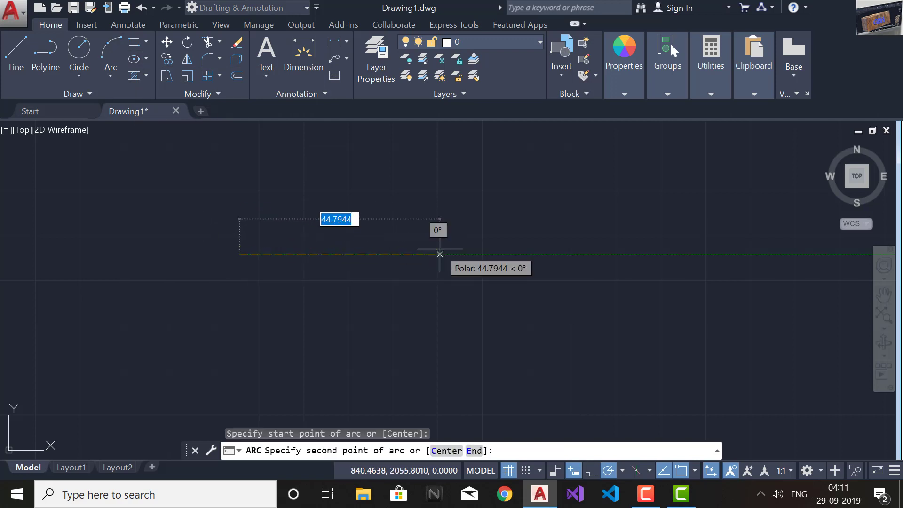
{"action": "left_click", "coordinate": [439, 254]}
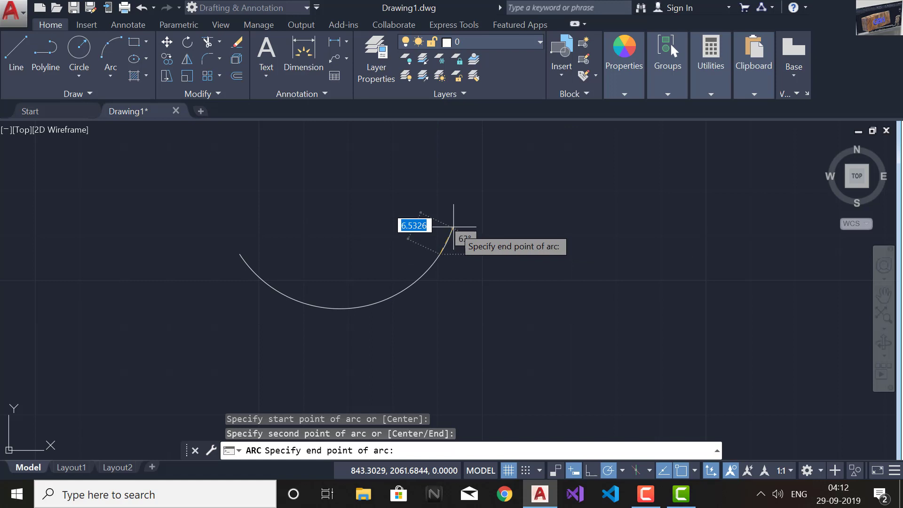
{"action": "left_click", "coordinate": [497, 229]}
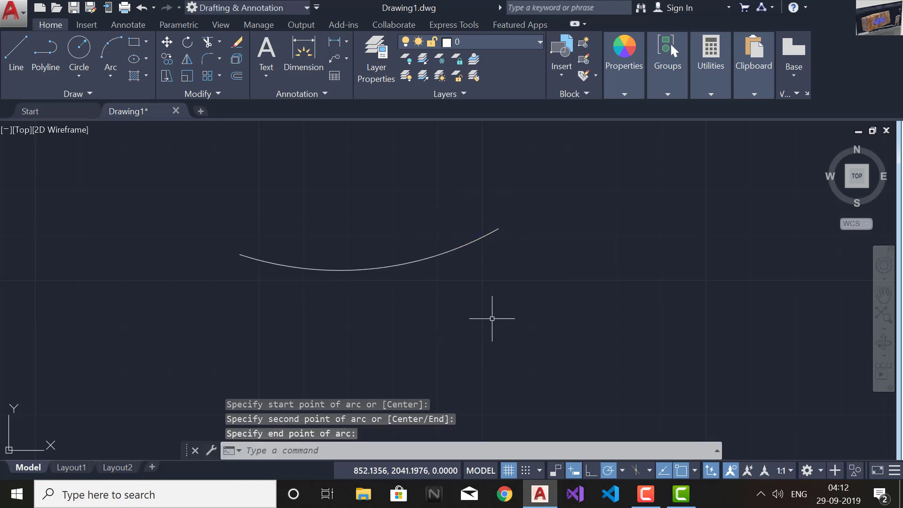
- Draw the vertical left edge, sloping top edge and right edge back to the arc's end
{"action": "left_click", "coordinate": [16, 54]}
{"action": "left_click", "coordinate": [239, 255]}
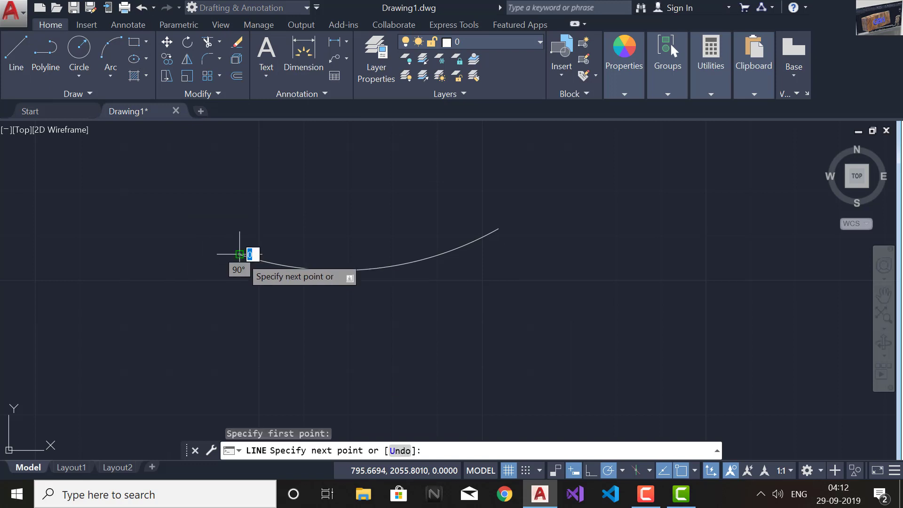
{"action": "left_click", "coordinate": [240, 174]}
{"action": "left_click", "coordinate": [477, 158]}
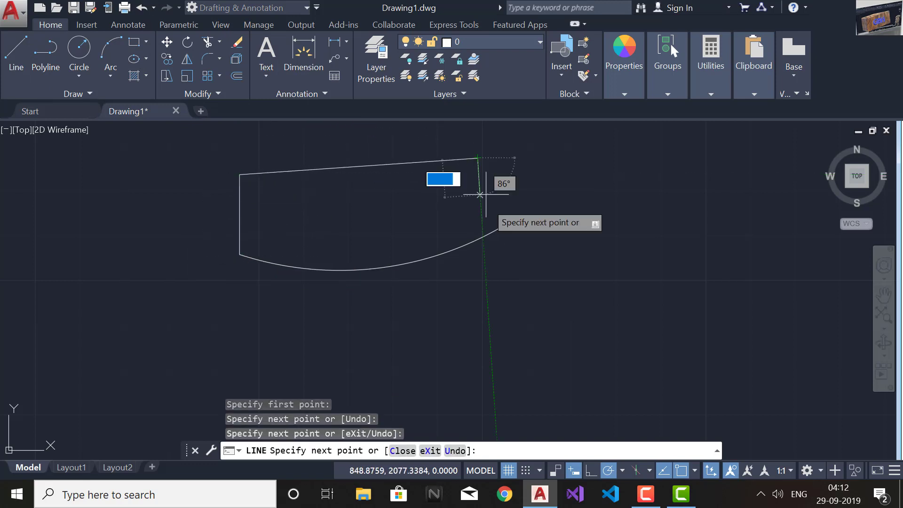
{"action": "left_click", "coordinate": [498, 229]}
{"action": "key", "text": "Escape"}
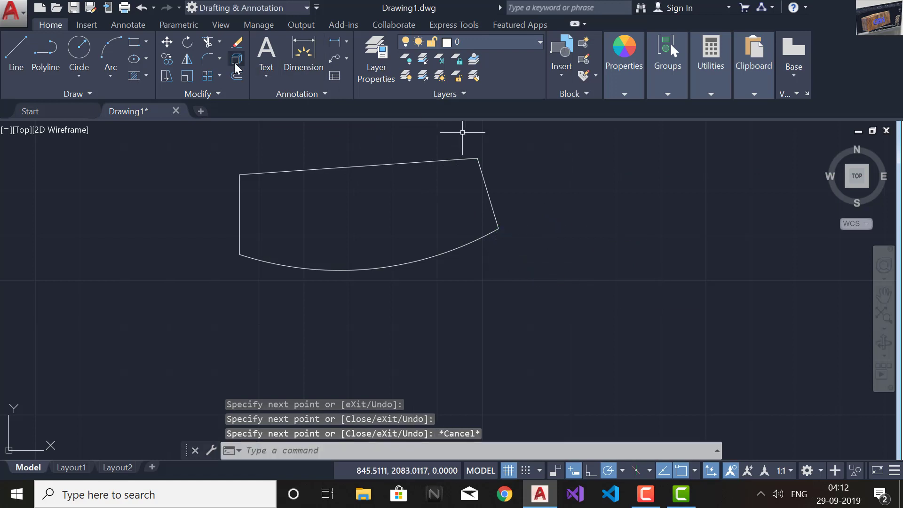
- Fillet the corner between the left edge and bottom arc with radius 5
{"action": "left_click", "coordinate": [204, 58]}
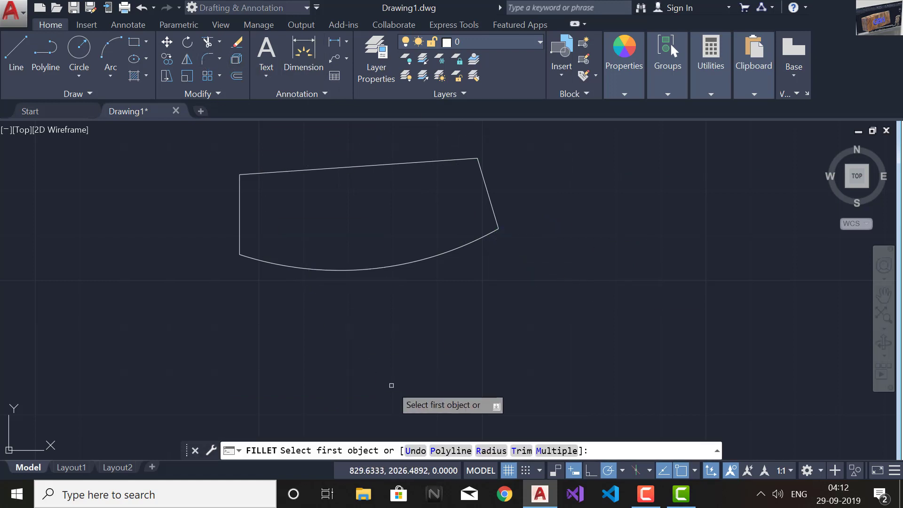
{"action": "left_click", "coordinate": [496, 452]}
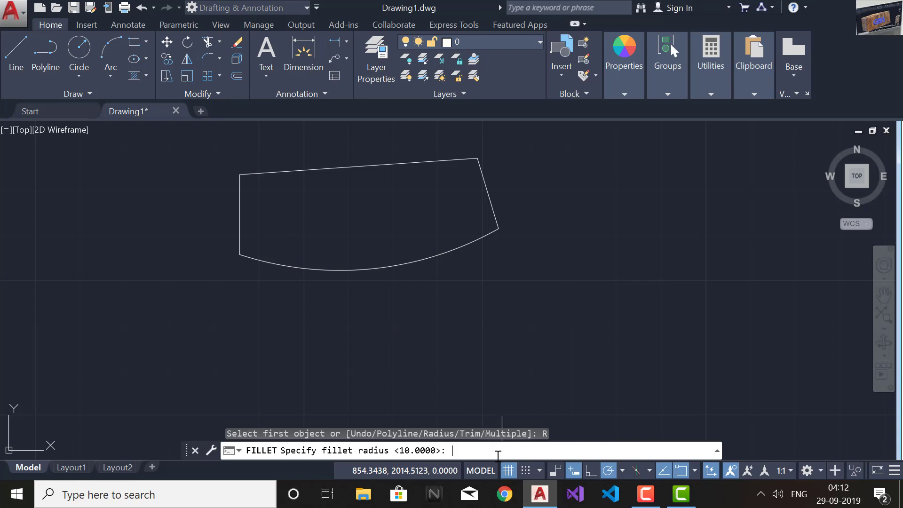
{"action": "type", "text": "5"}
{"action": "key", "text": "Return"}
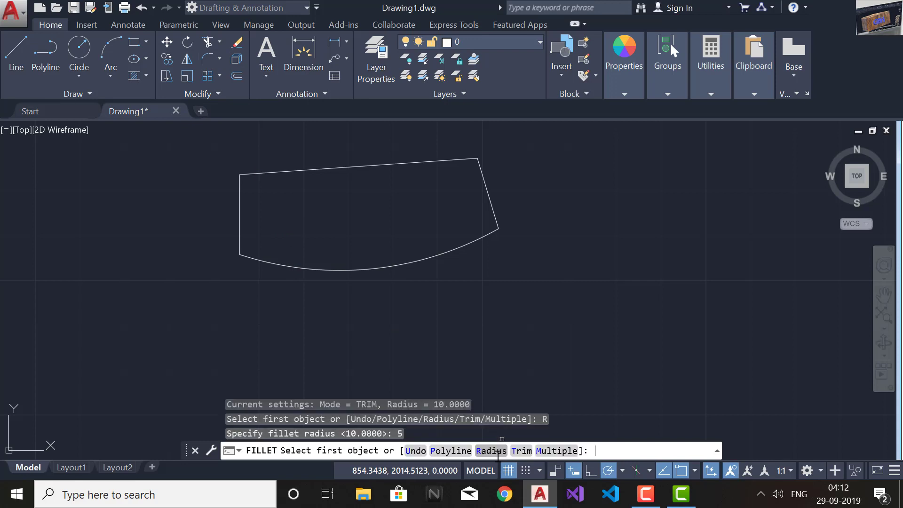
{"action": "left_click", "coordinate": [239, 240]}
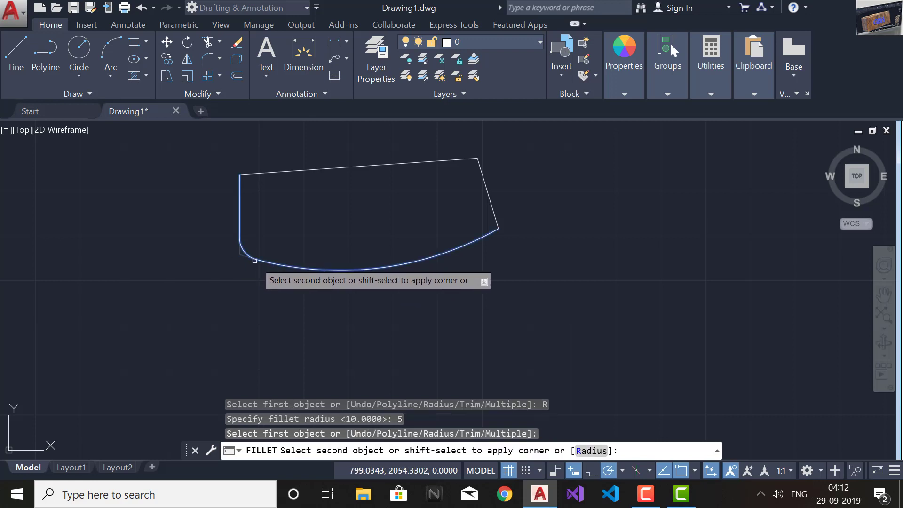
{"action": "left_click", "coordinate": [254, 260]}
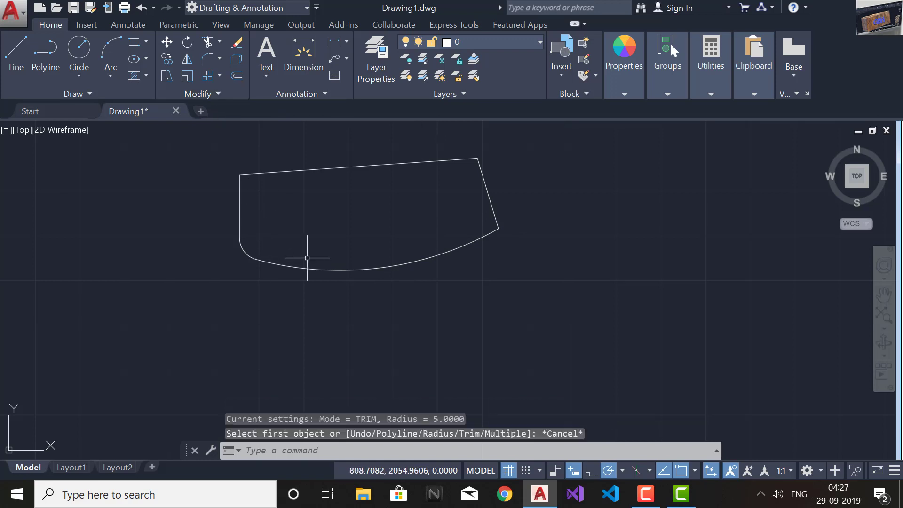
- Chamfer the top-right corner with distances 10 and 5 between the top and right edges
{"action": "left_click", "coordinate": [219, 59]}
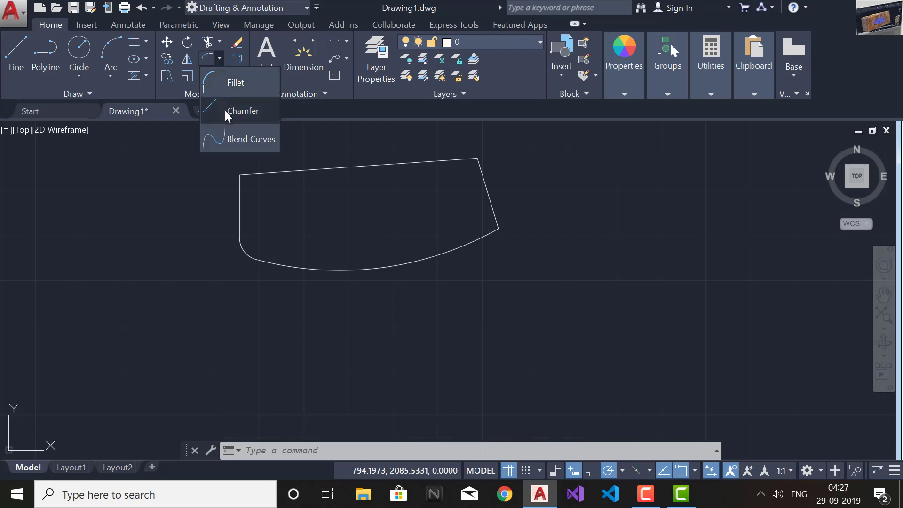
{"action": "left_click", "coordinate": [225, 111]}
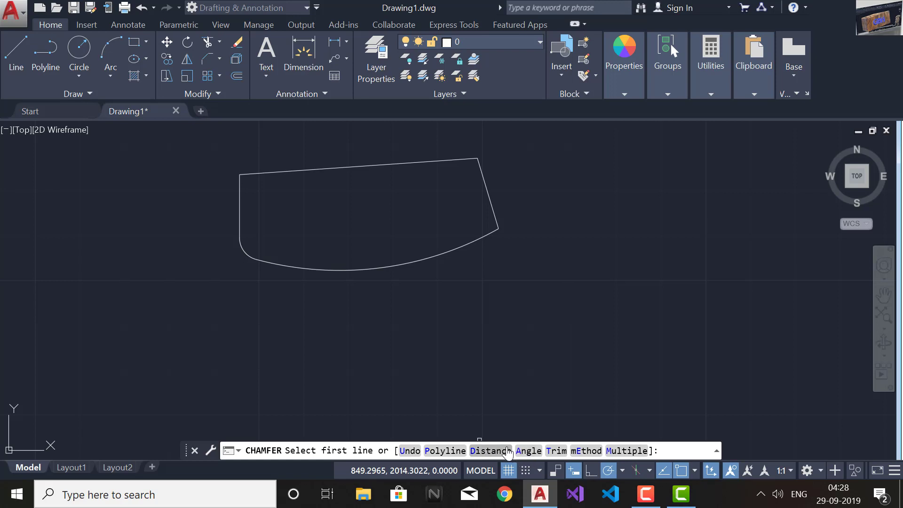
{"action": "left_click", "coordinate": [491, 452]}
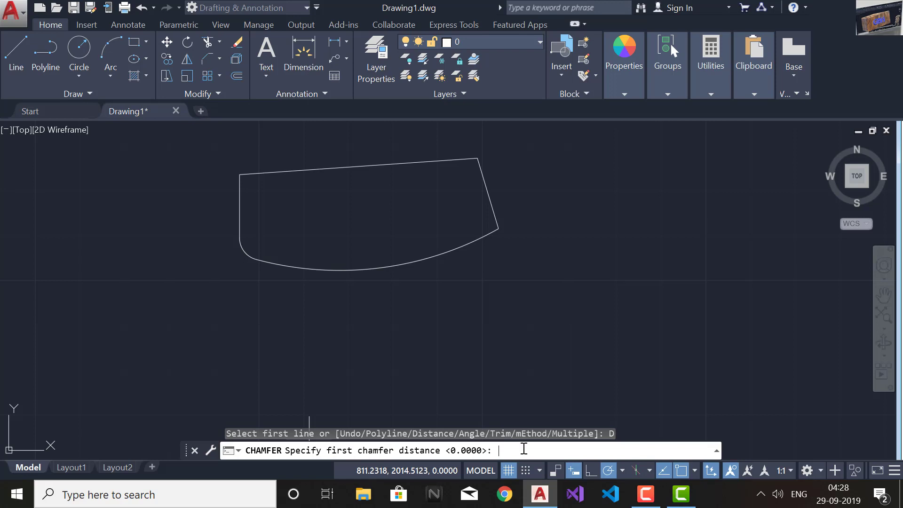
{"action": "type", "text": "10"}
{"action": "key", "text": "Return"}
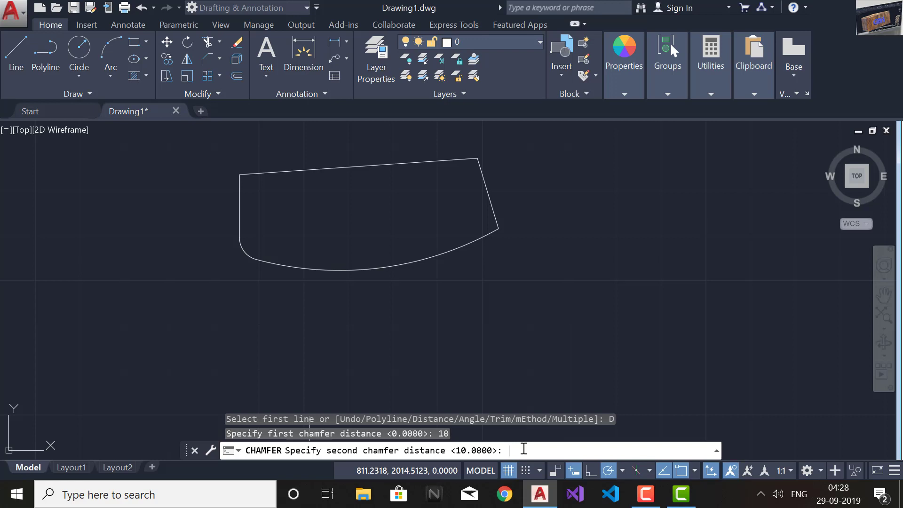
{"action": "type", "text": "5"}
{"action": "key", "text": "Return"}
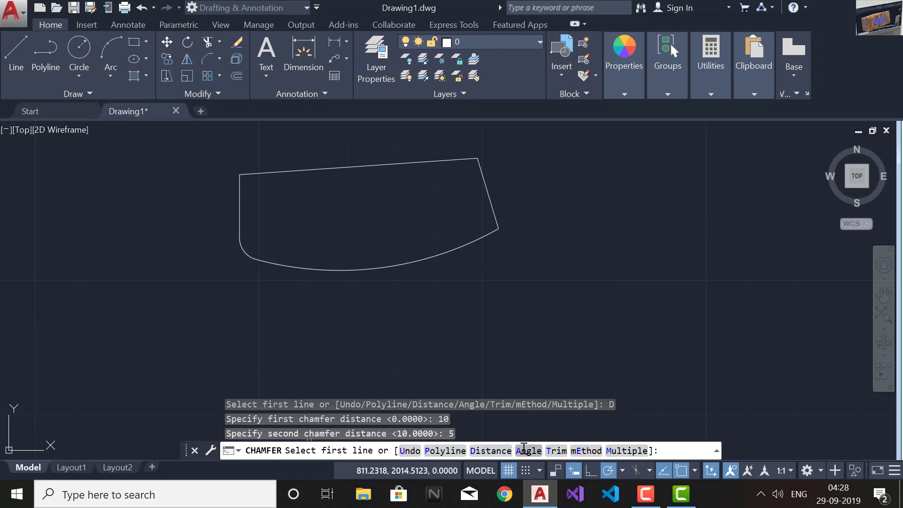
{"action": "left_click", "coordinate": [447, 160]}
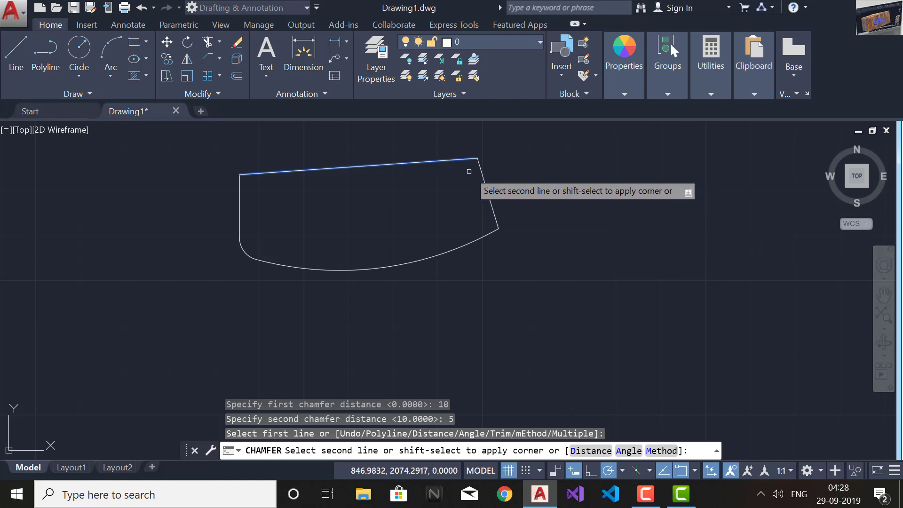
{"action": "left_click", "coordinate": [486, 178]}
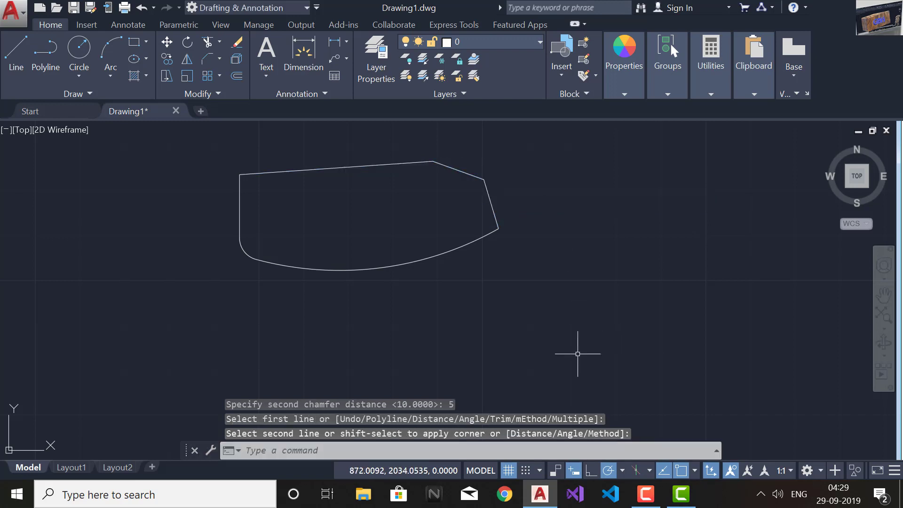
{"action": "left_click", "coordinate": [207, 60]}
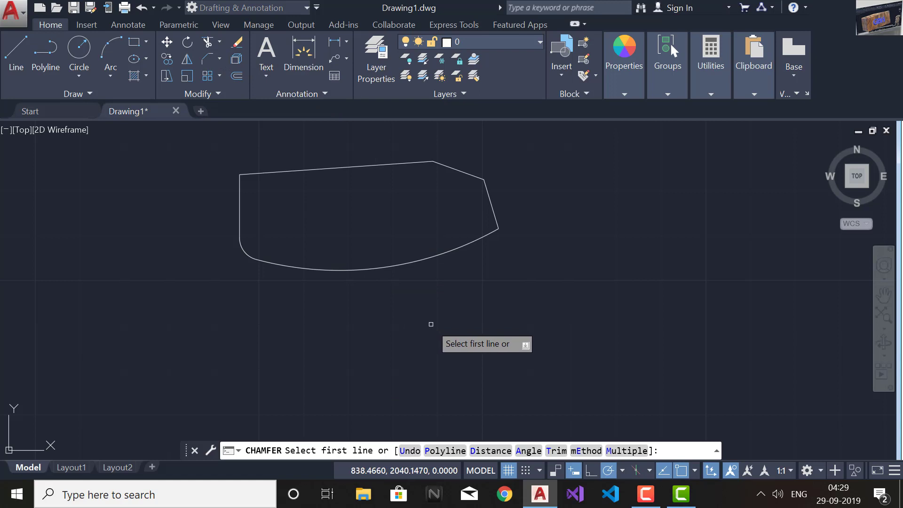
- Chamfer the top-left corner with length 10 along the left edge at 20 degrees
{"action": "left_click", "coordinate": [526, 452]}
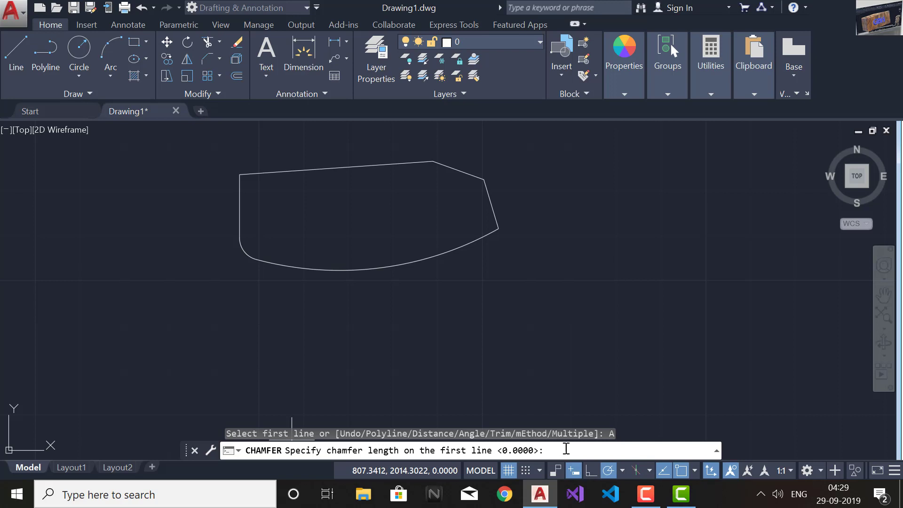
{"action": "type", "text": "10"}
{"action": "key", "text": "Return"}
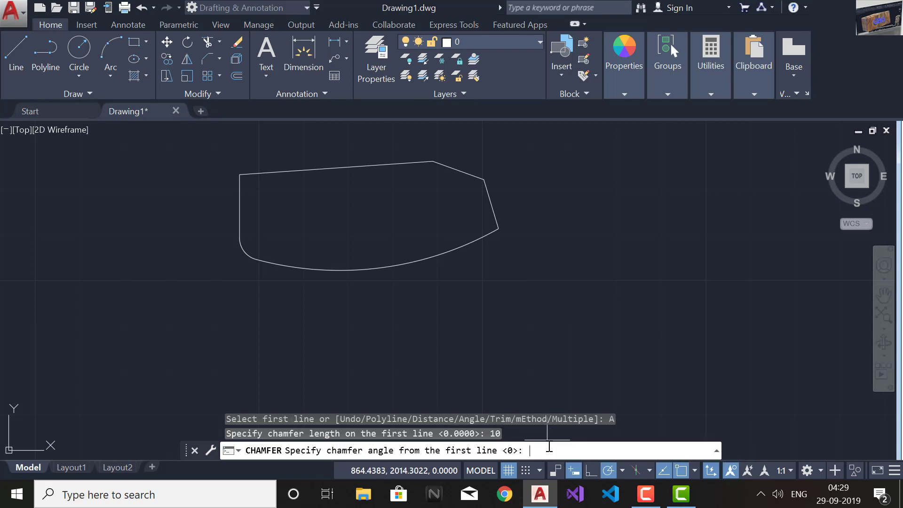
{"action": "type", "text": "20"}
{"action": "key", "text": "Return"}
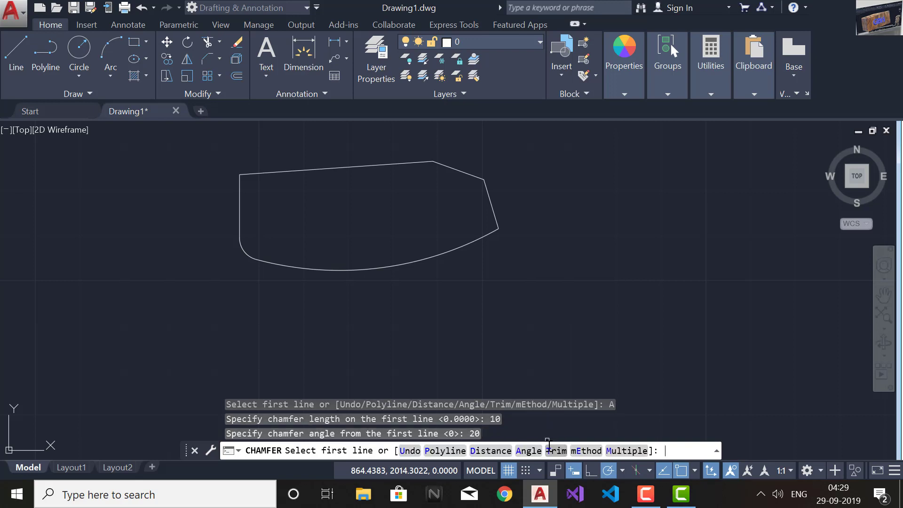
{"action": "left_click", "coordinate": [238, 210]}
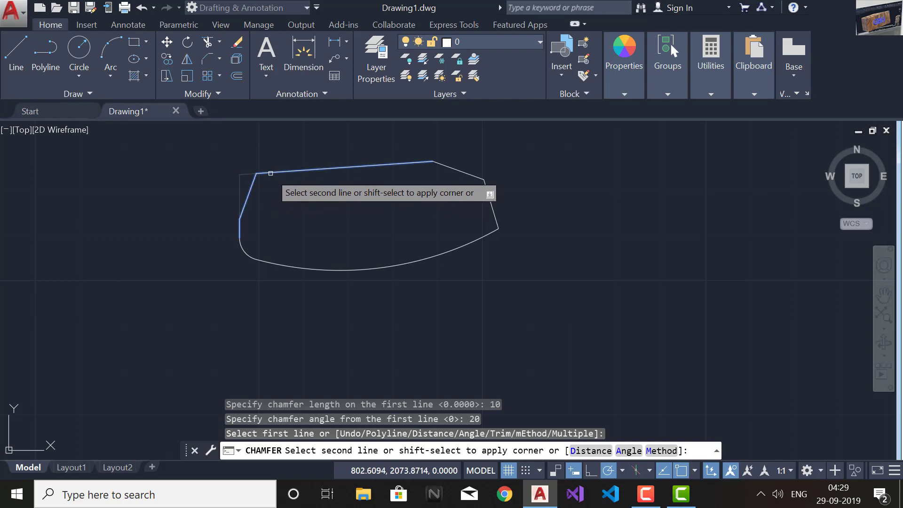
{"action": "left_click", "coordinate": [270, 173]}
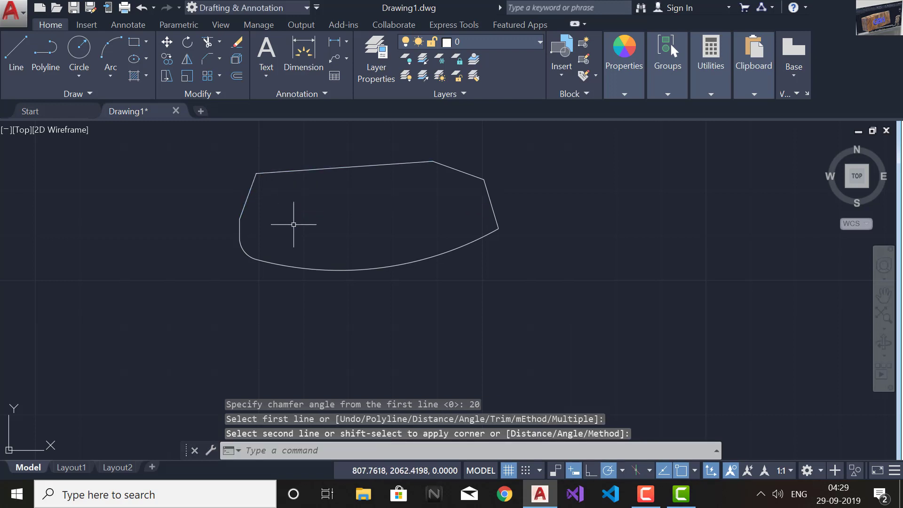